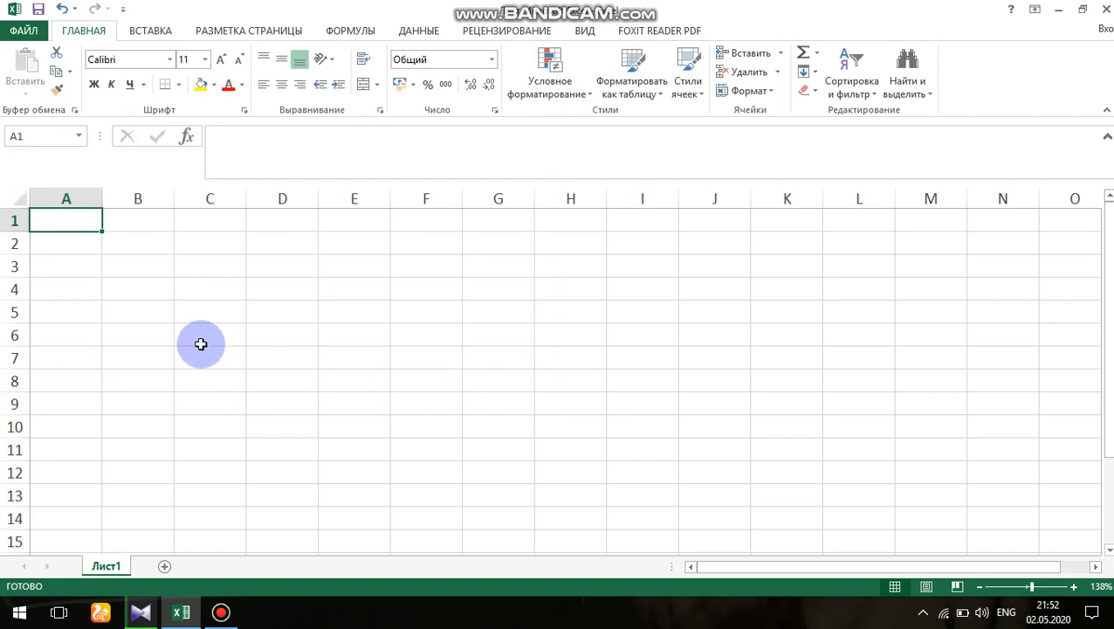
- Enter the value 2 in cell A1 and the value 3 in cell A2
text(2)
key(Return)
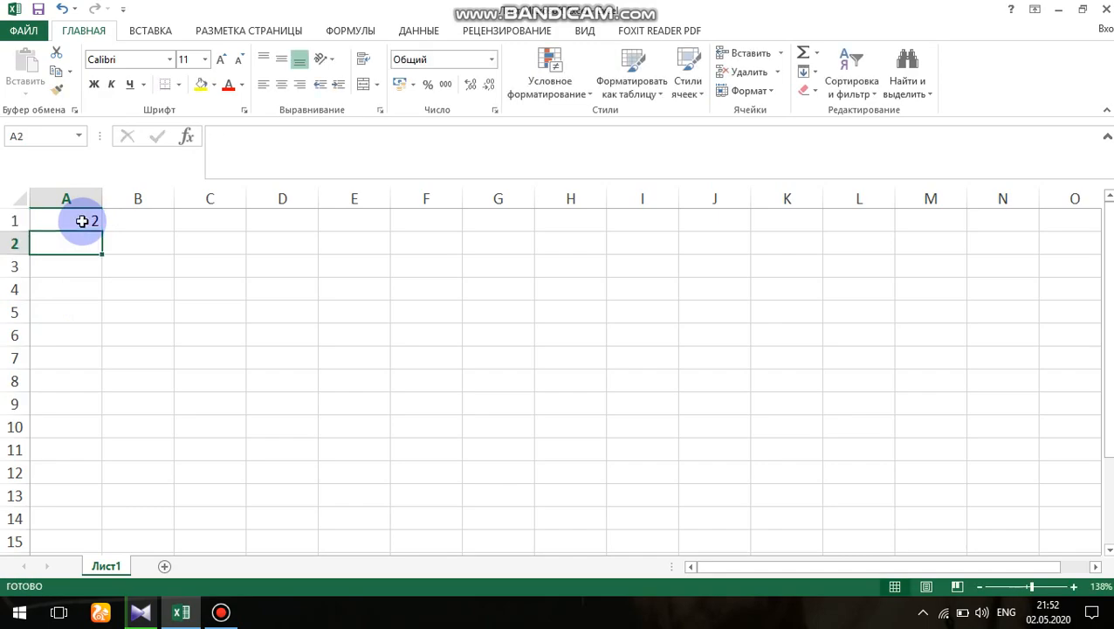
text(3)
key(Return)
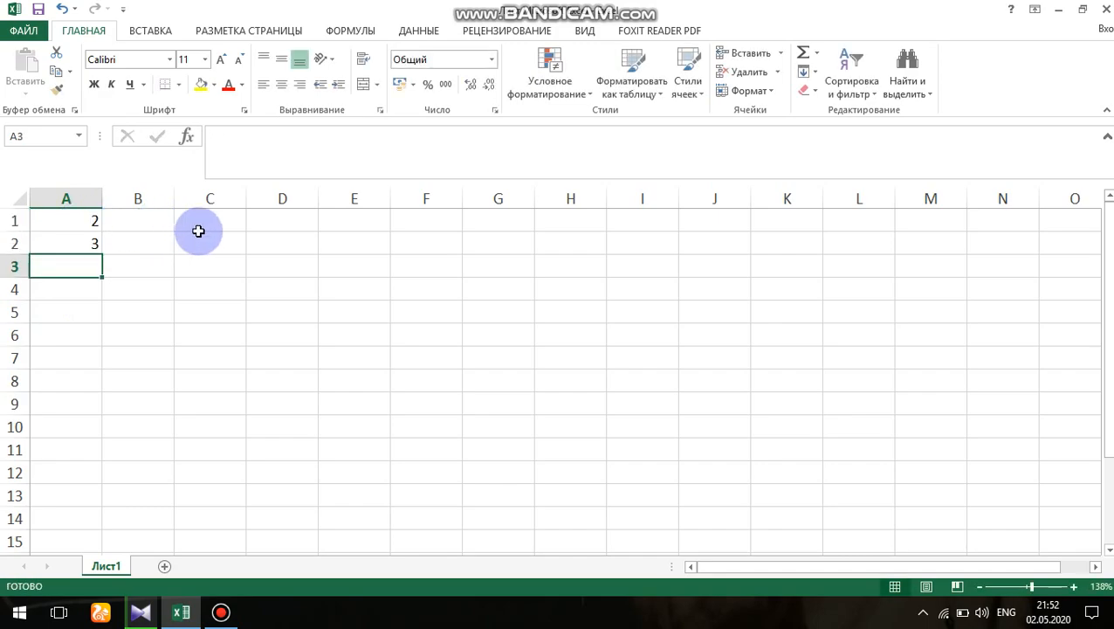
- Enter the addition formula =A1+A2 in cell A3
text(=)
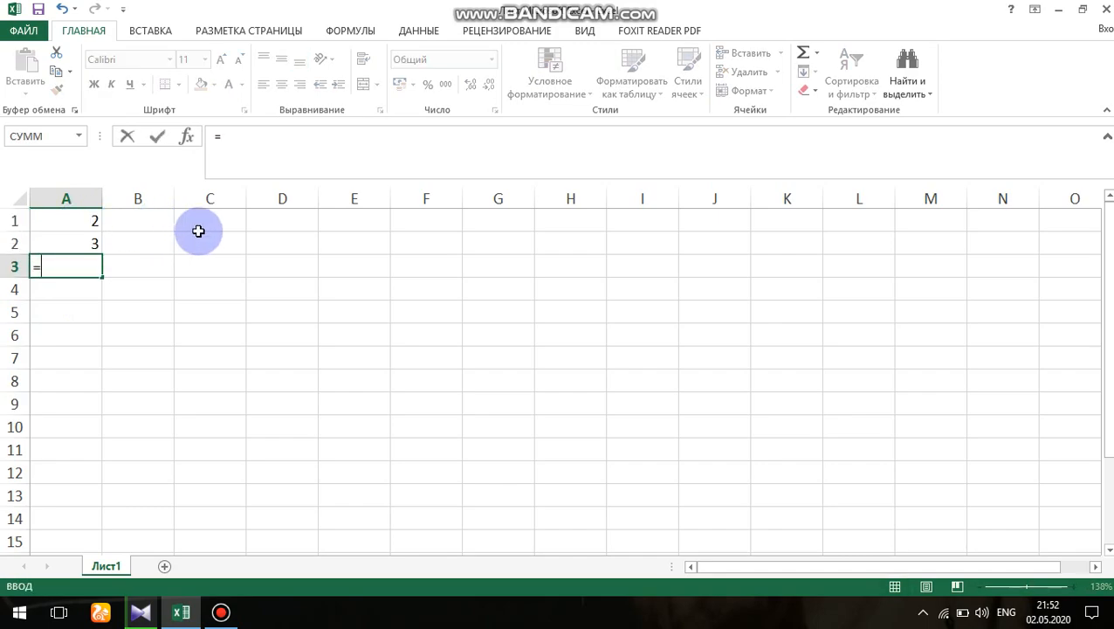
text(a)
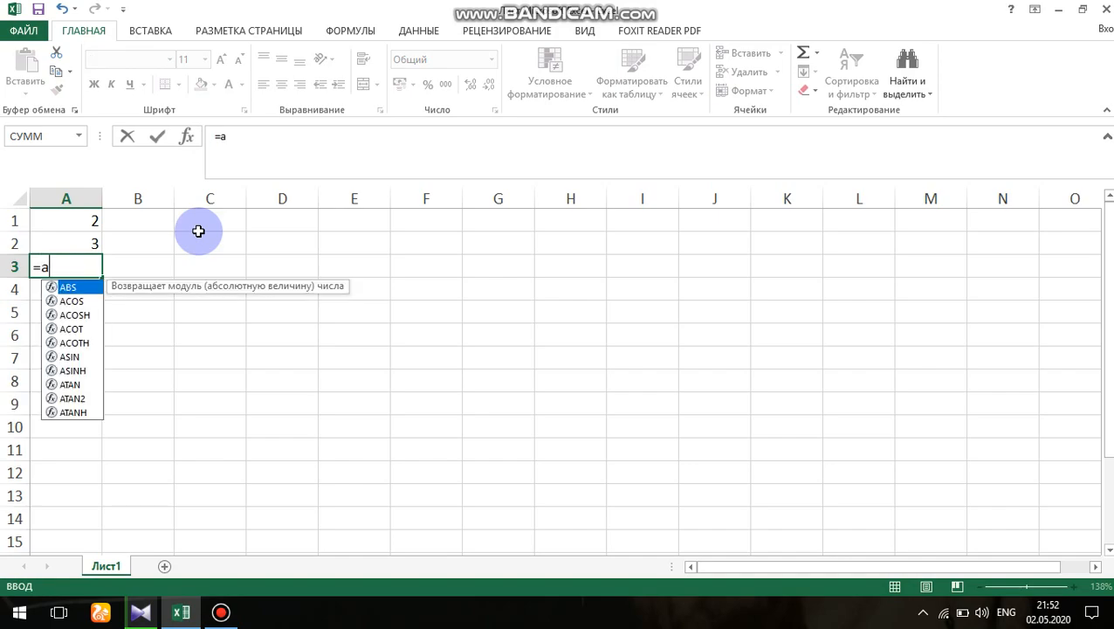
key(BackSpace)
text(A1+)
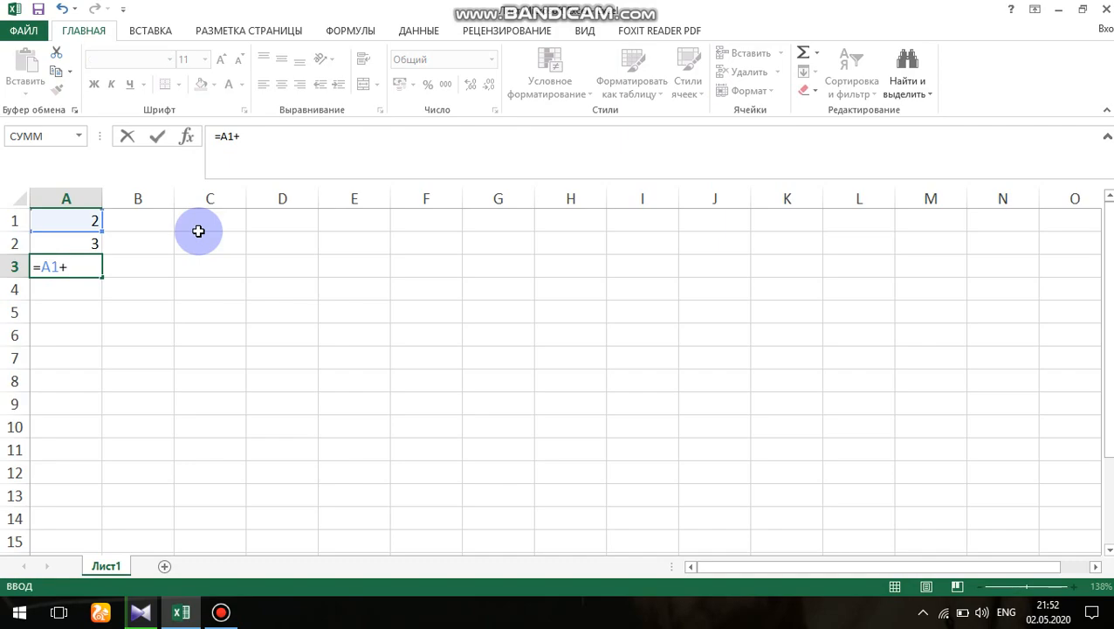
text(A2)
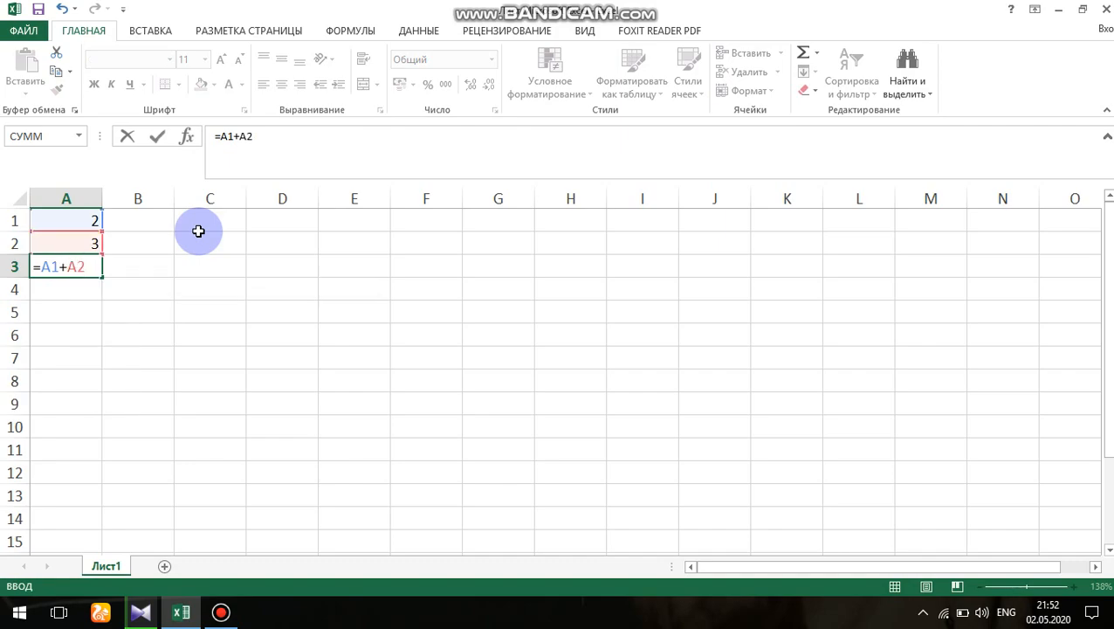
key(Return)
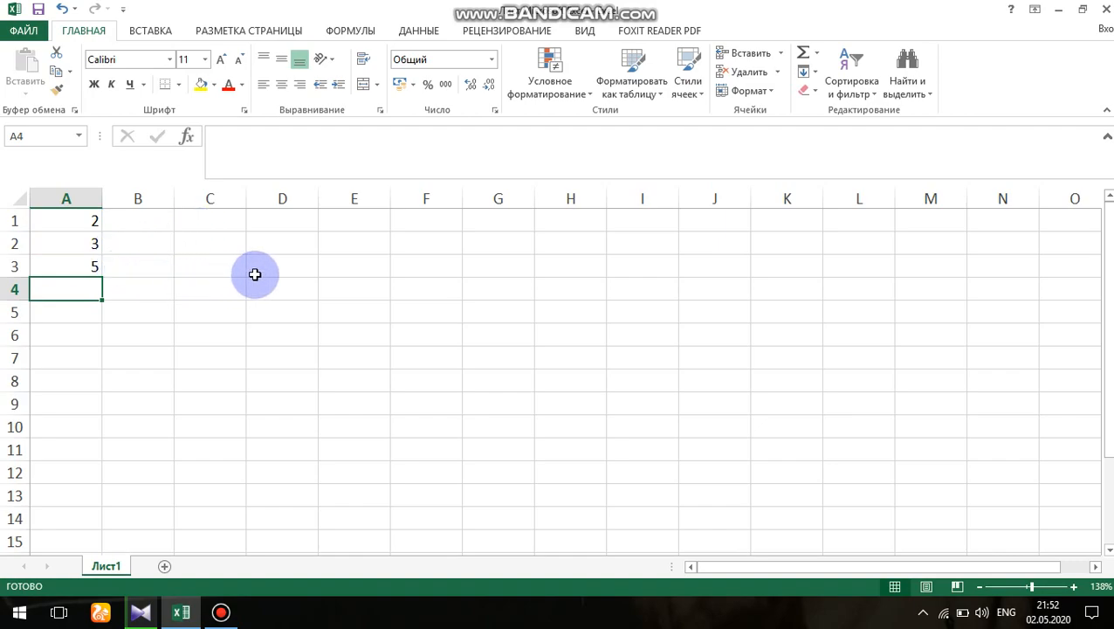
- Replace the formula in cell A3 with =СУММ(A1+A2), keeping the leading equals sign
click(95, 267)
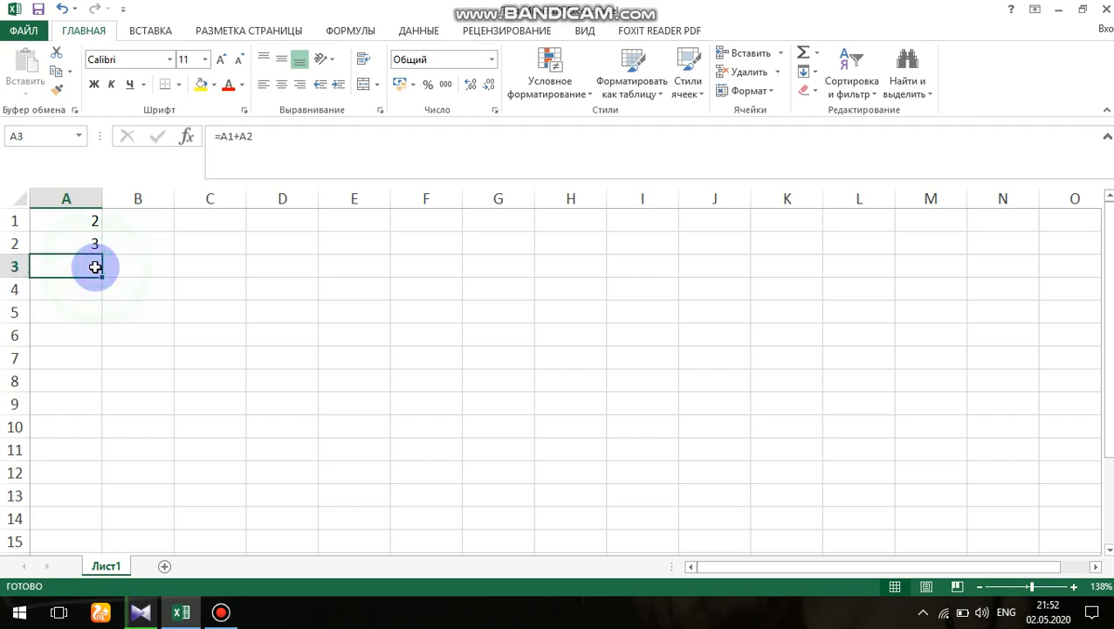
double_click(96, 267)
key(BackSpace)
key(BackSpace)
key(BackSpace)
key(BackSpace)
key(BackSpace)
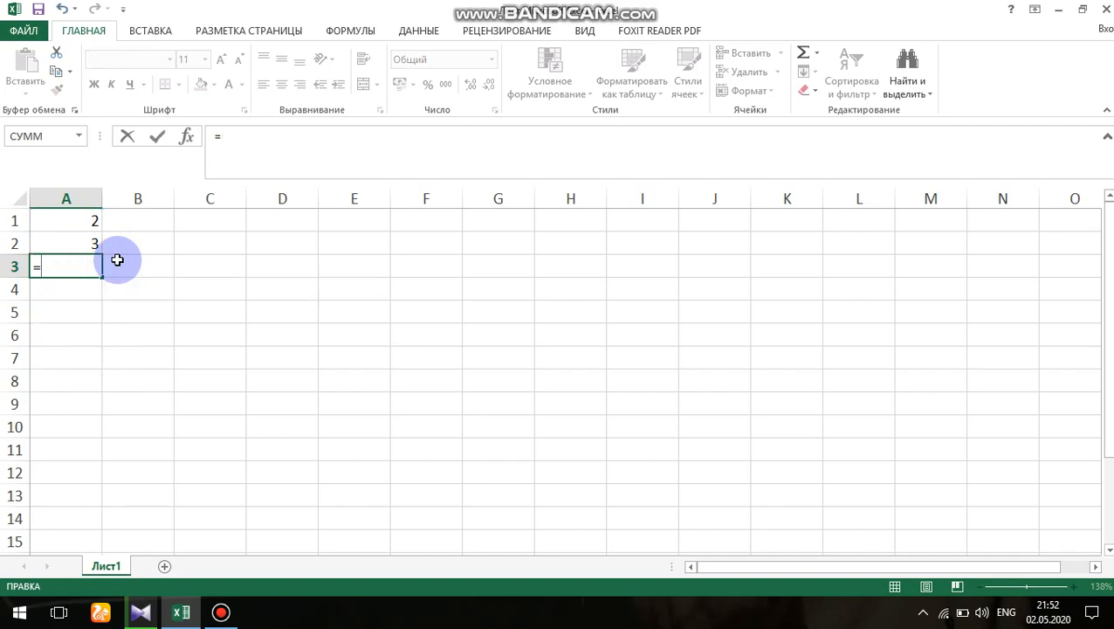
key(alt+shift)
text(с)
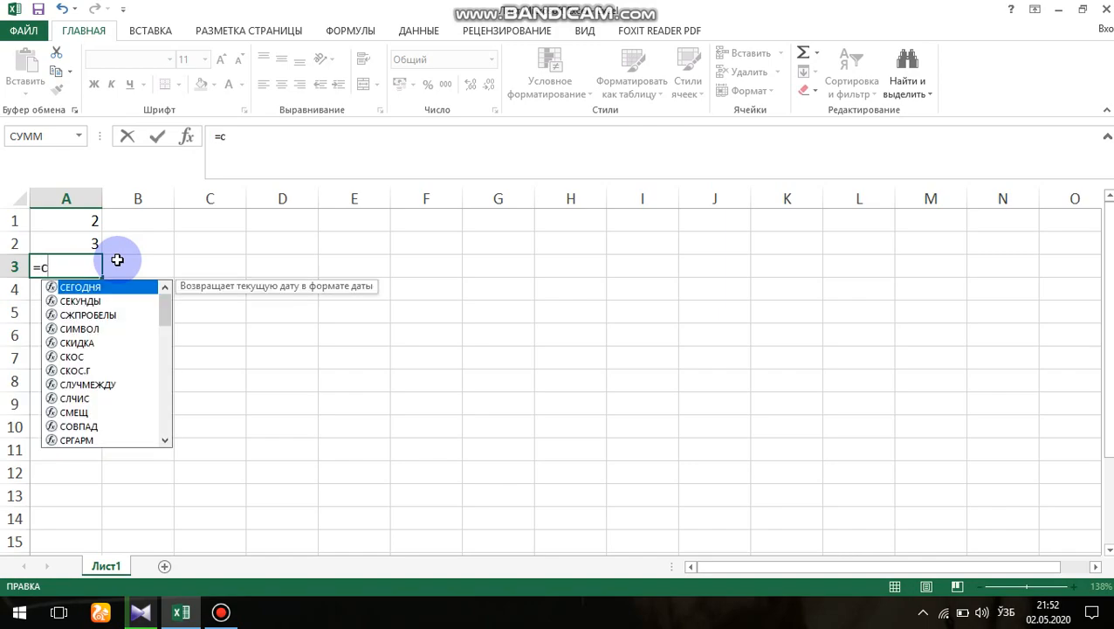
key(BackSpace)
text(СУММ)
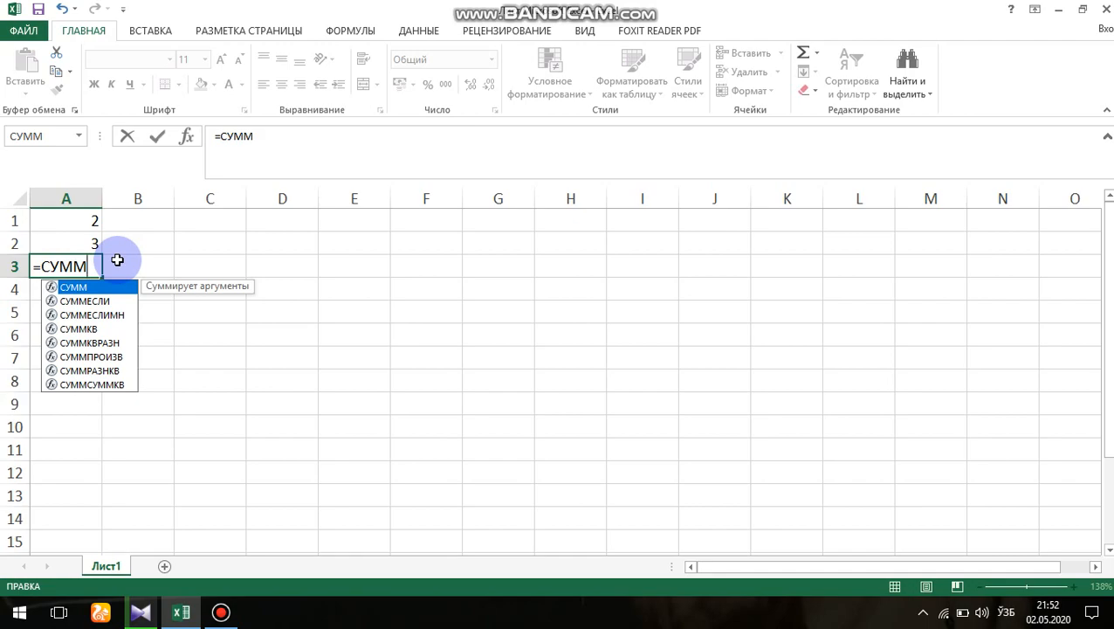
key(alt+shift)
key(alt+shift)
text(()
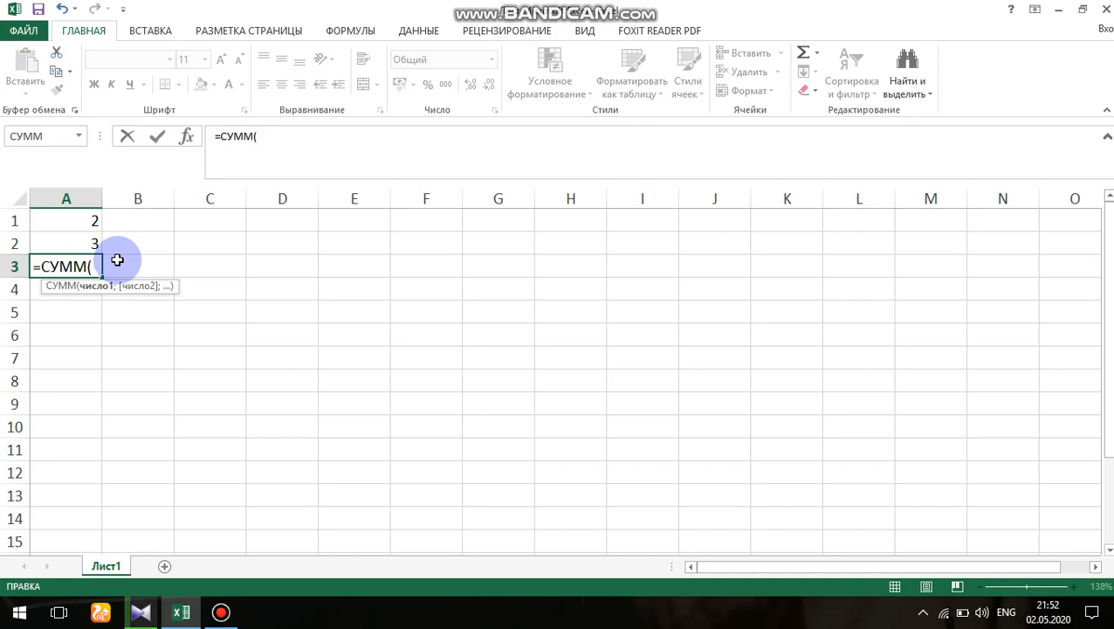
text(A1+A2)
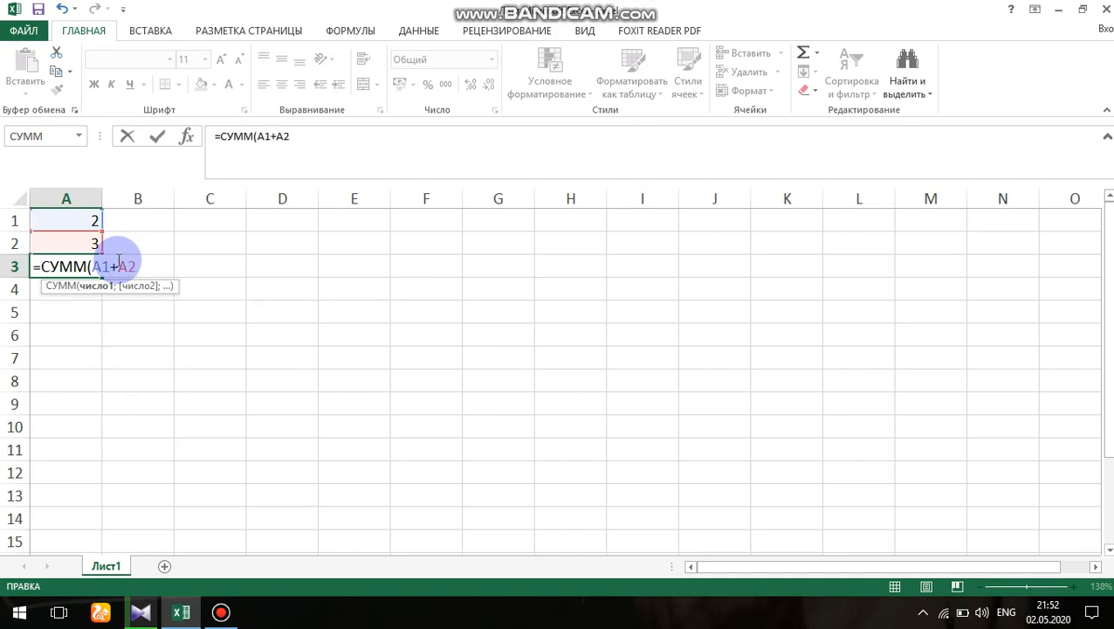
text())
key(Return)
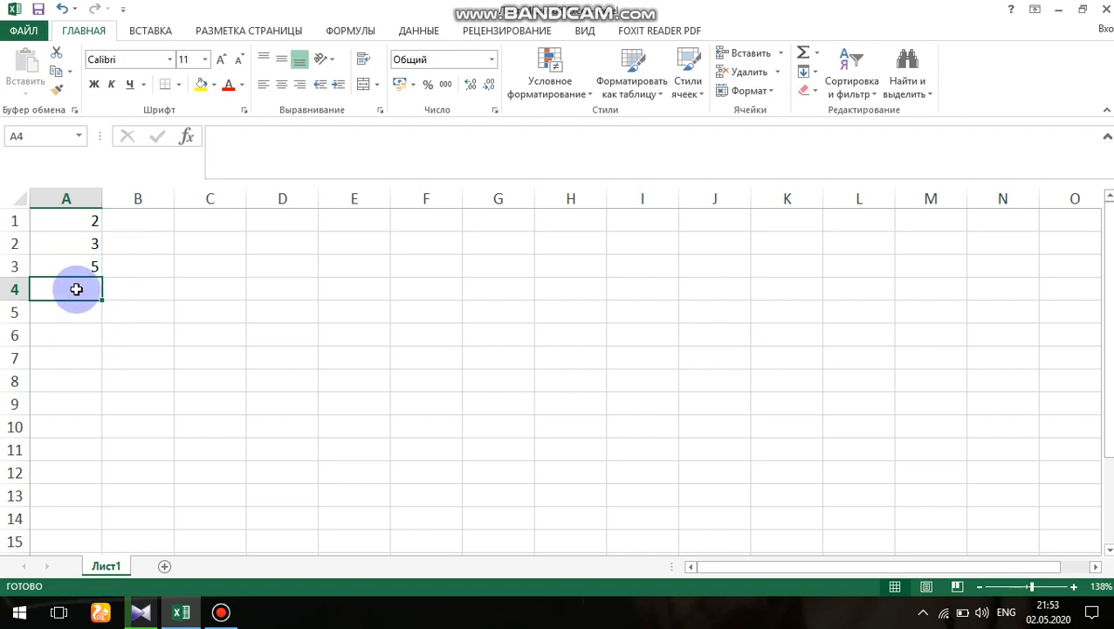
- Remove the СУММ function and its parentheses from the formula in cell A3, leaving =A1+A2
click(87, 266)
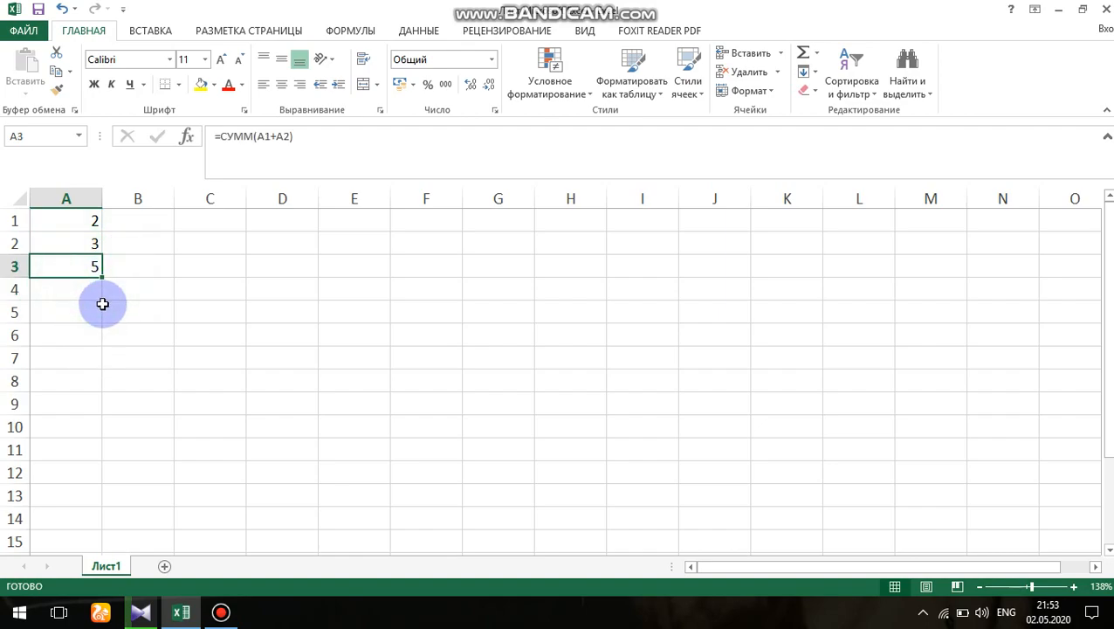
double_click(96, 269)
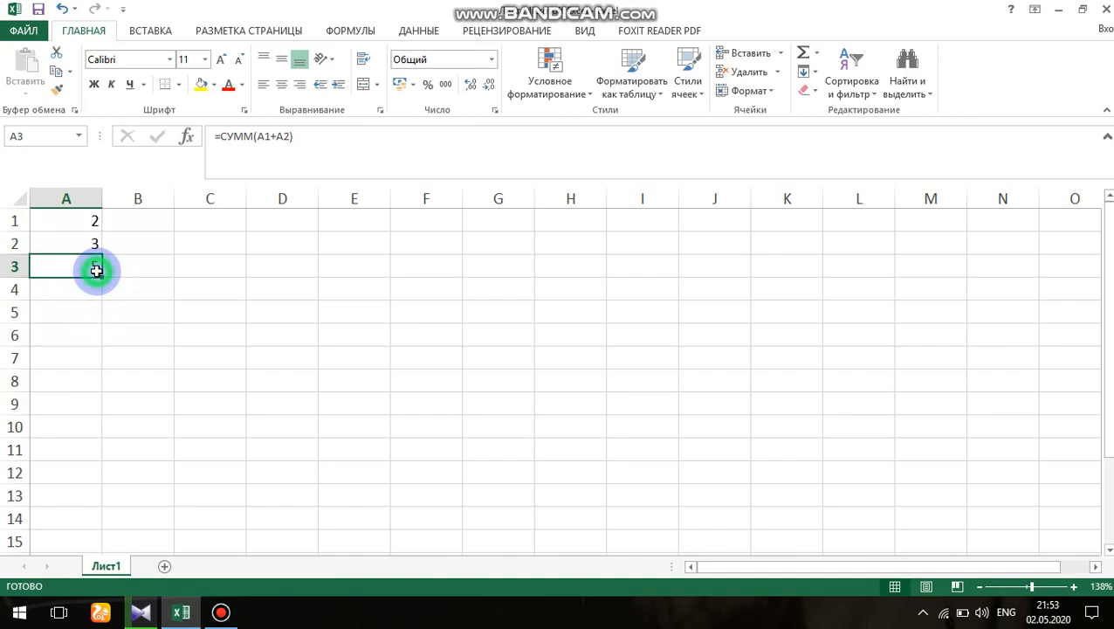
key(BackSpace)
key(BackSpace)
key(BackSpace)
key(BackSpace)
key(BackSpace)
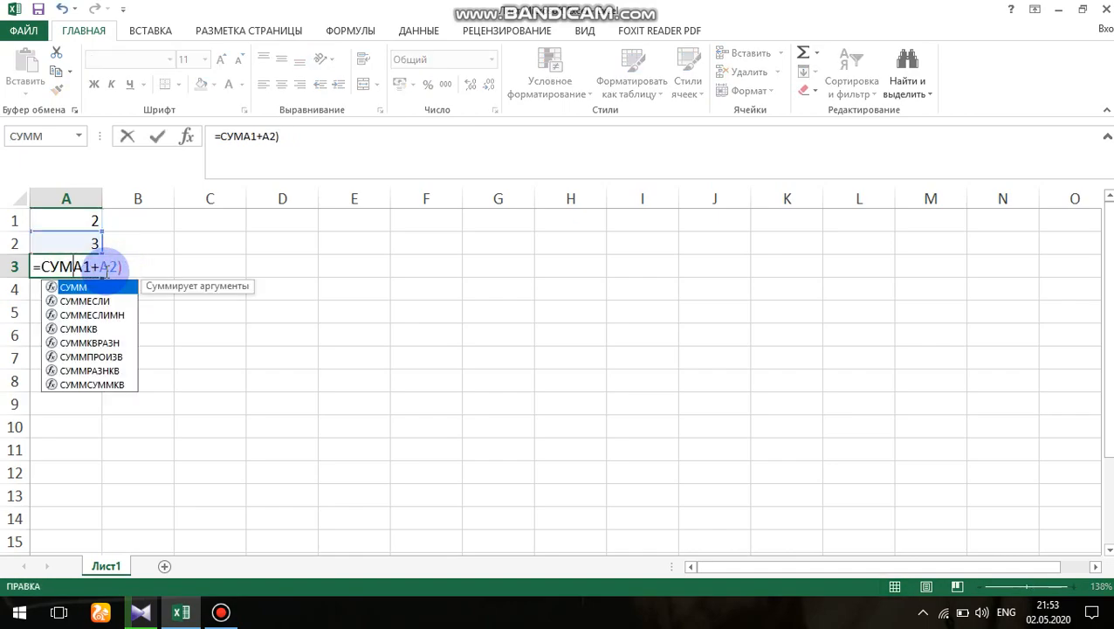
key(Right)
key(Right)
key(Right)
key(Right)
key(Right)
key(Right)
key(BackSpace)
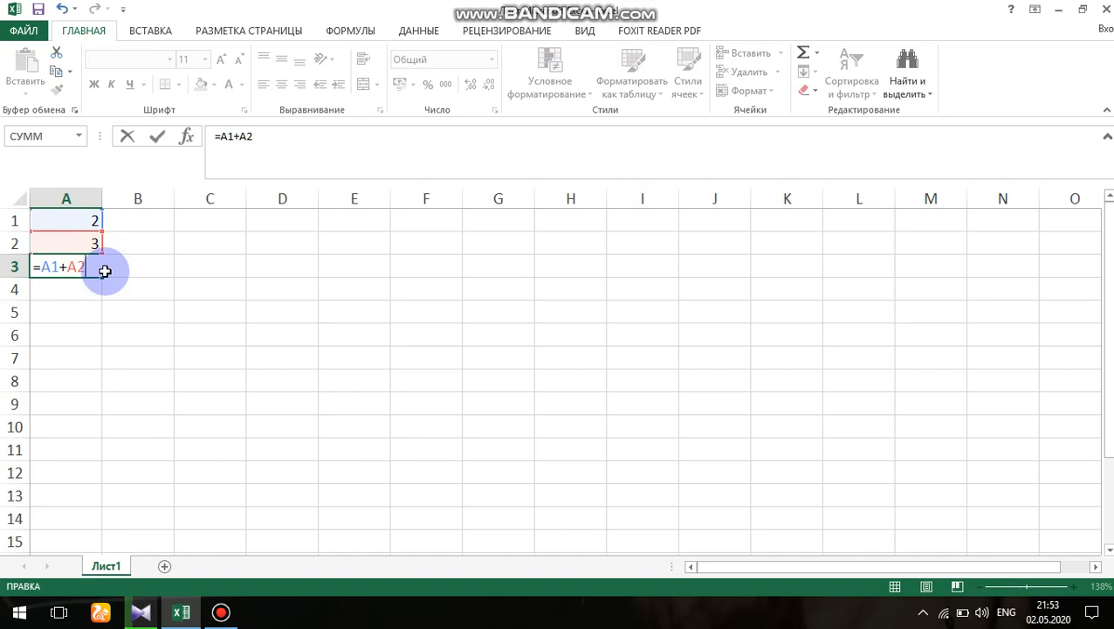
key(Return)
- Rebuild the formula =A1+A2 in cell A3 by picking cells A1 and A2 on the sheet as references
click(104, 271)
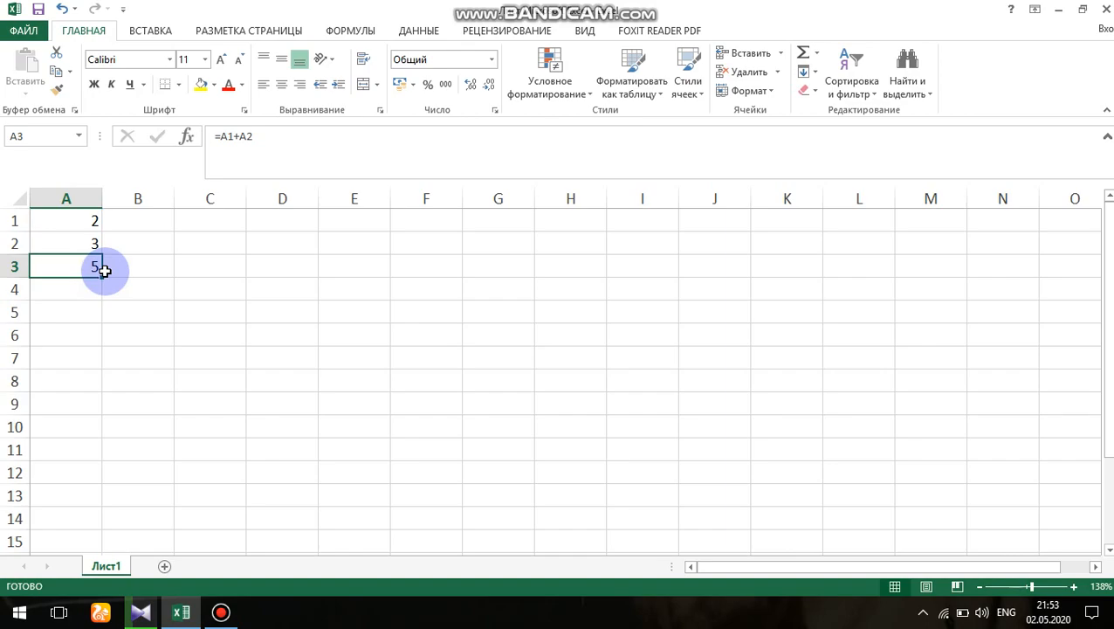
double_click(99, 271)
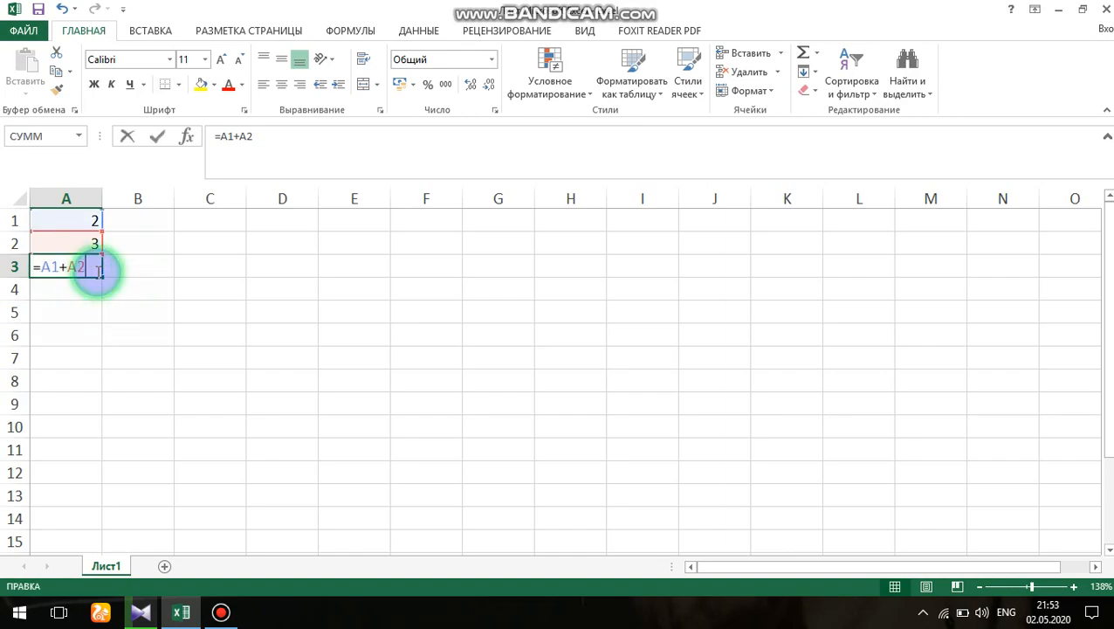
key(BackSpace)
key(BackSpace)
key(BackSpace)
key(BackSpace)
key(BackSpace)
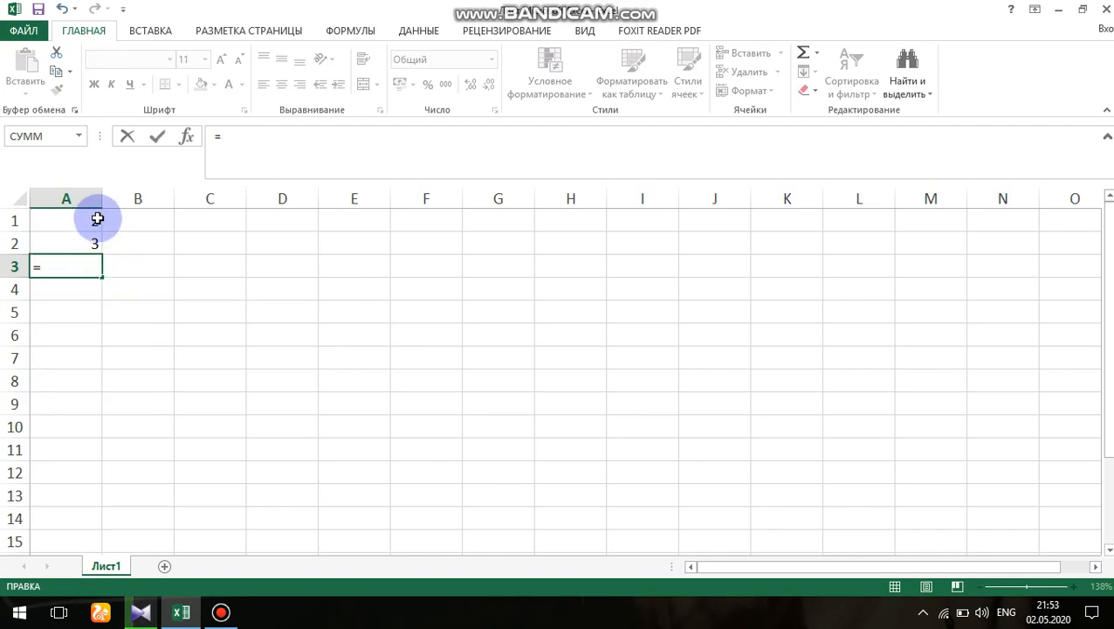
click(91, 221)
text(+)
click(93, 238)
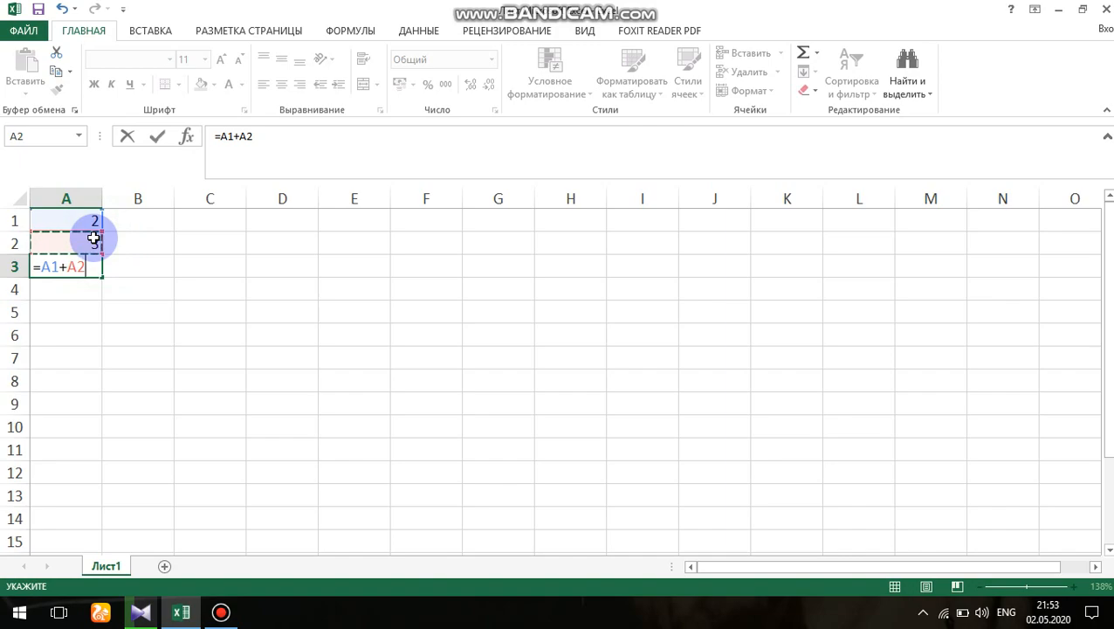
key(Return)
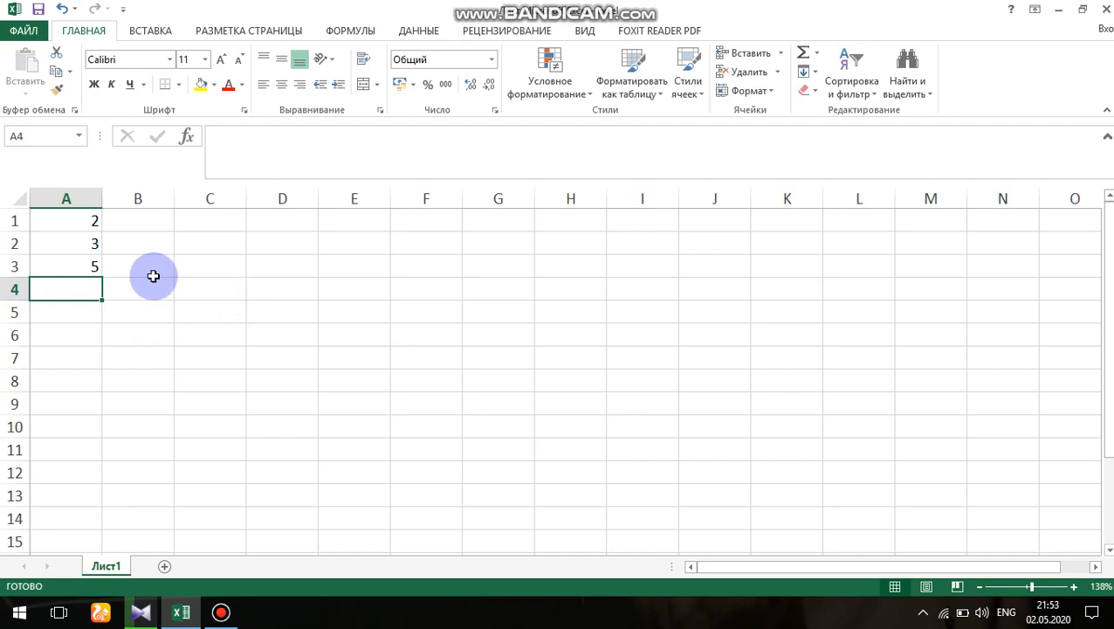
- Change the value in cell A1 to 3
click(92, 222)
double_click(93, 222)
key(BackSpace)
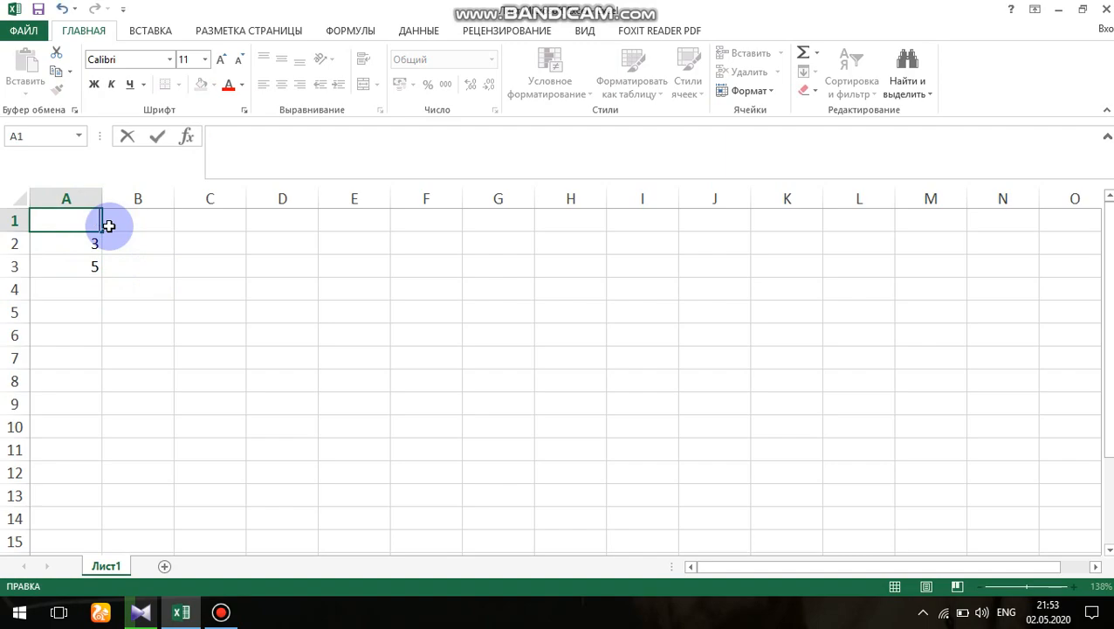
text(3)
key(Return)
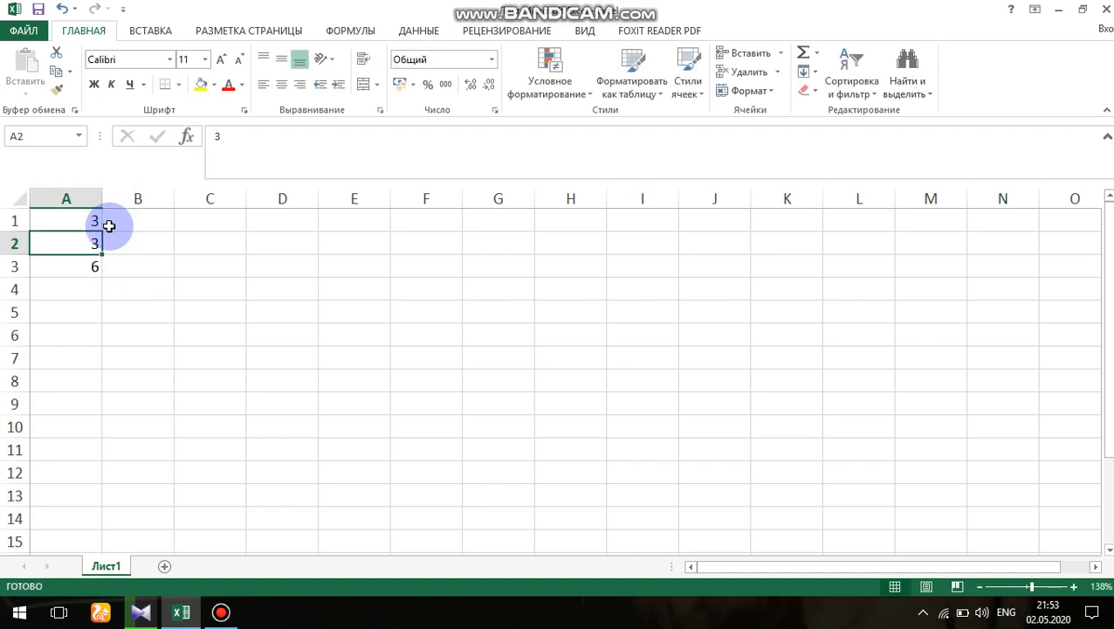
- Inspect the formula of cell A3 and the cells it references, leaving it unedited
click(92, 269)
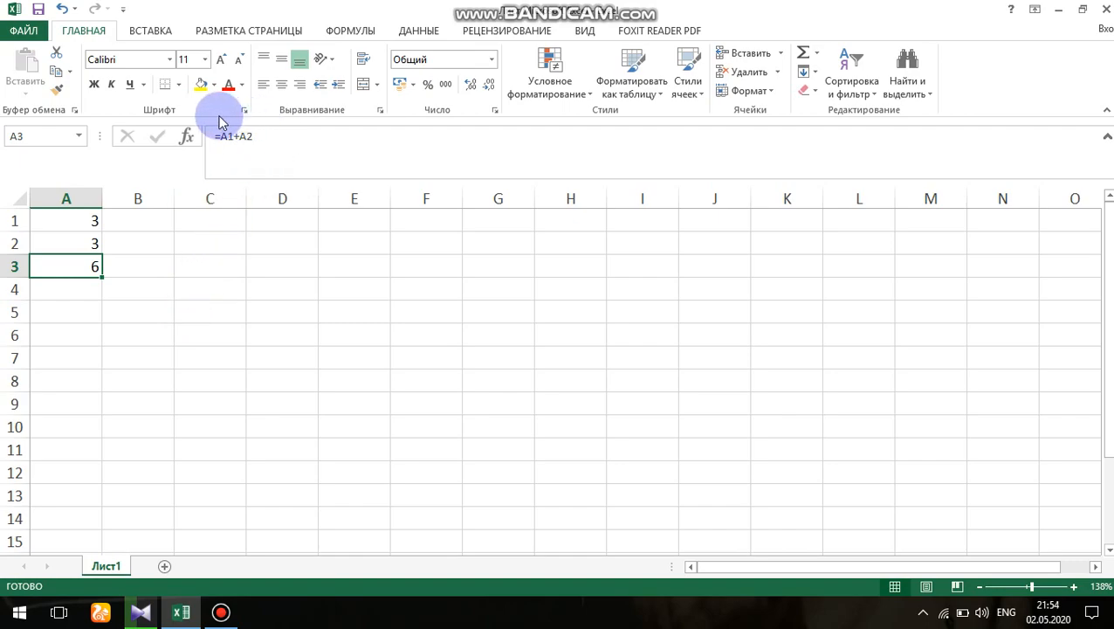
click(260, 136)
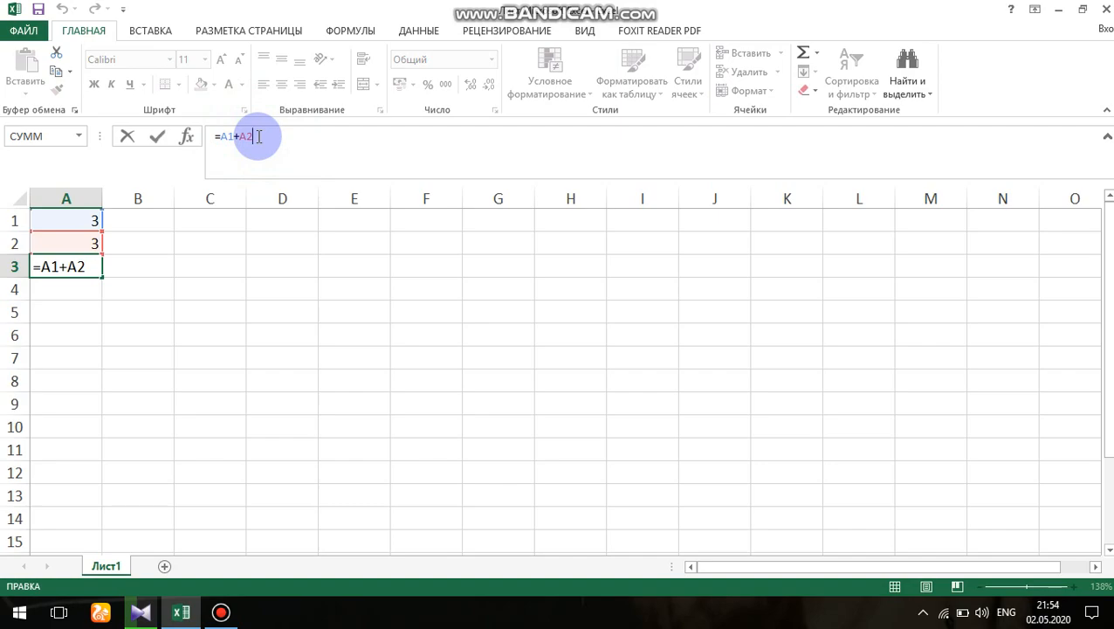
click(206, 269)
- Set the value in cell A1 to 2
double_click(90, 222)
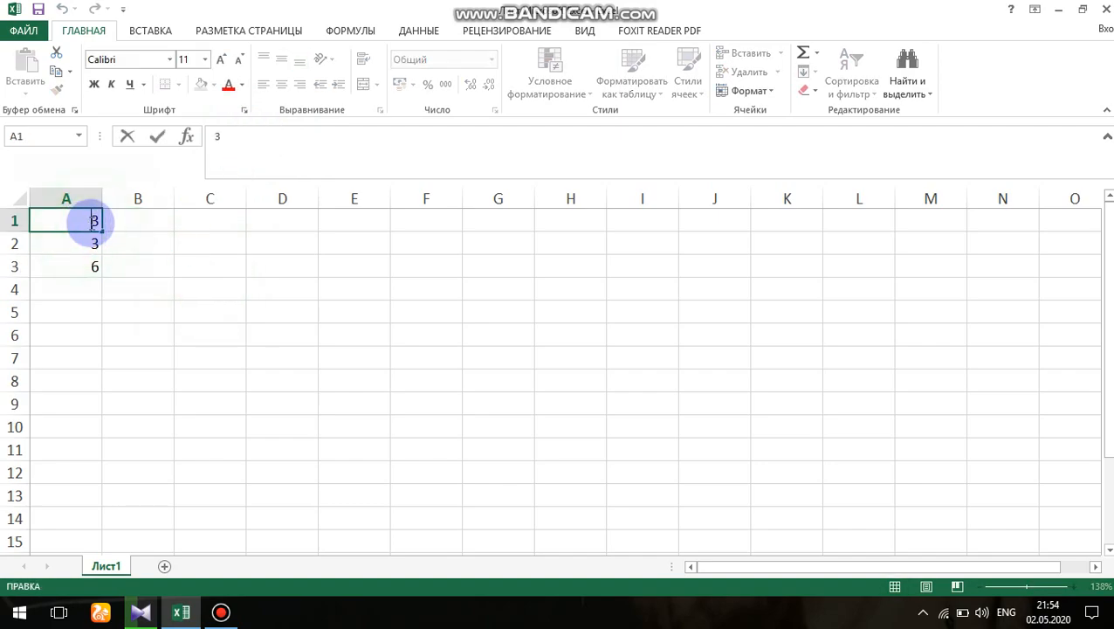
key(BackSpace)
text(2)
key(Return)
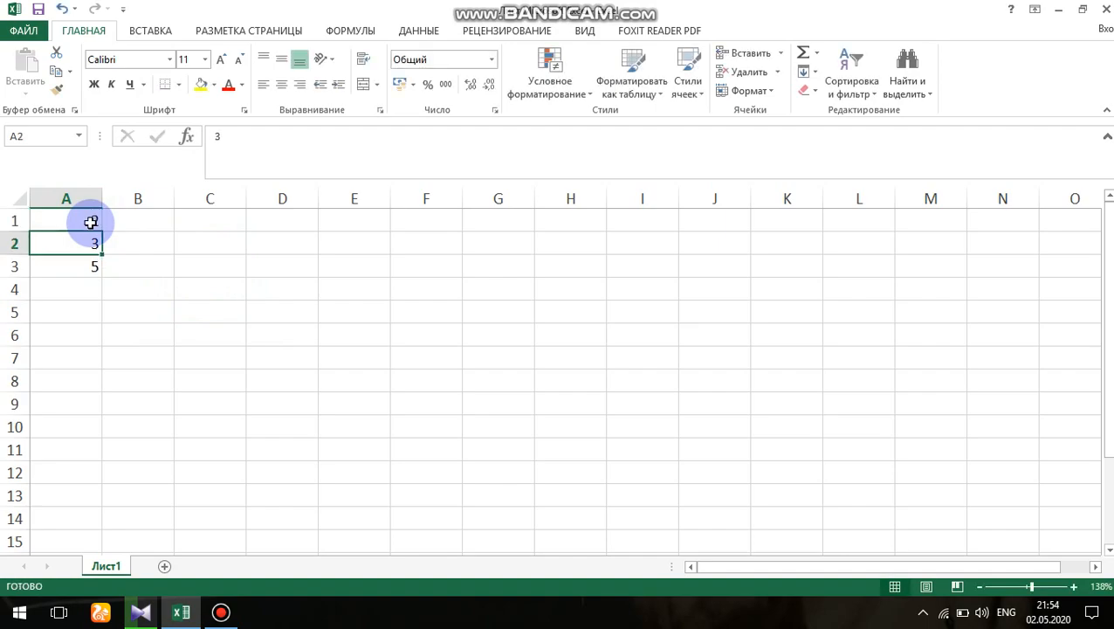
- Change the operator in the formula of cell A3 to subtraction, giving =A1-A2, and reselect the cell
click(93, 265)
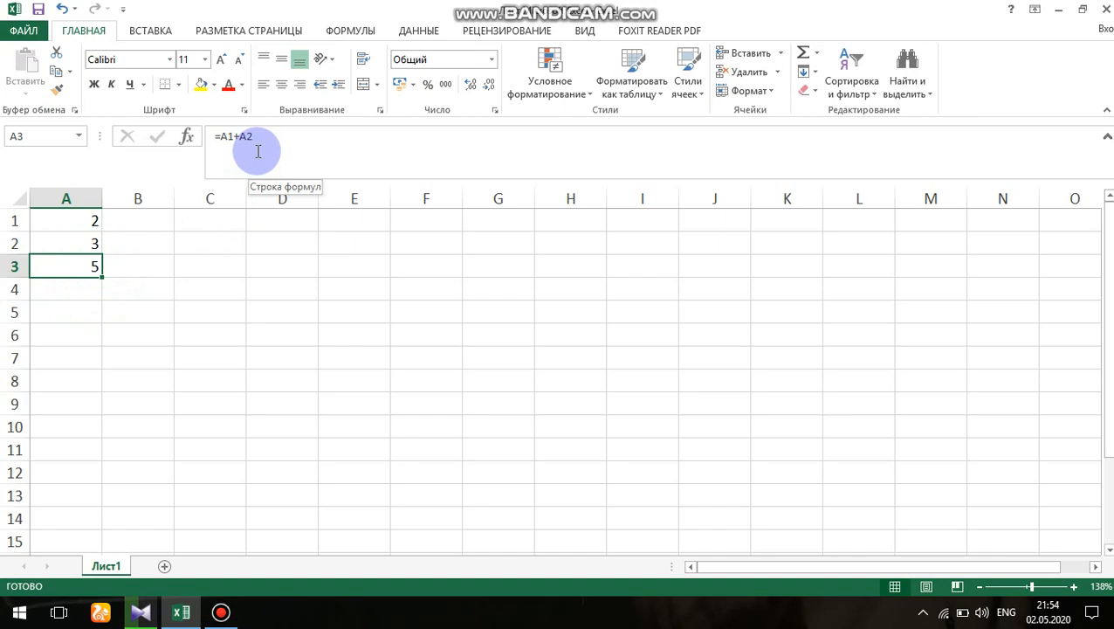
click(266, 137)
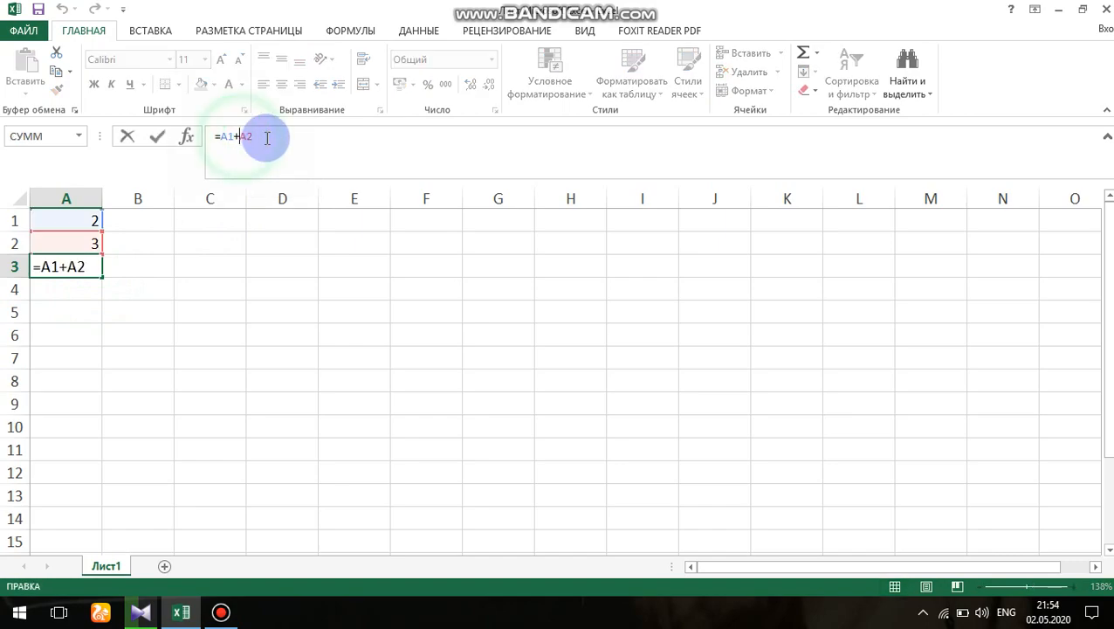
key(Left)
key(Left)
key(BackSpace)
text(-)
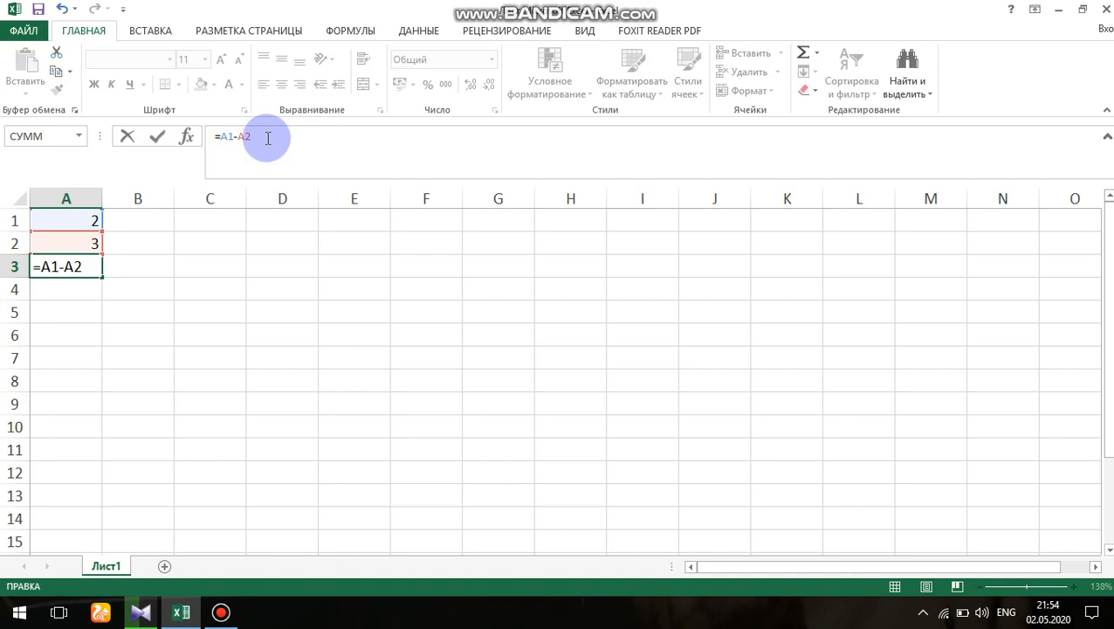
key(Return)
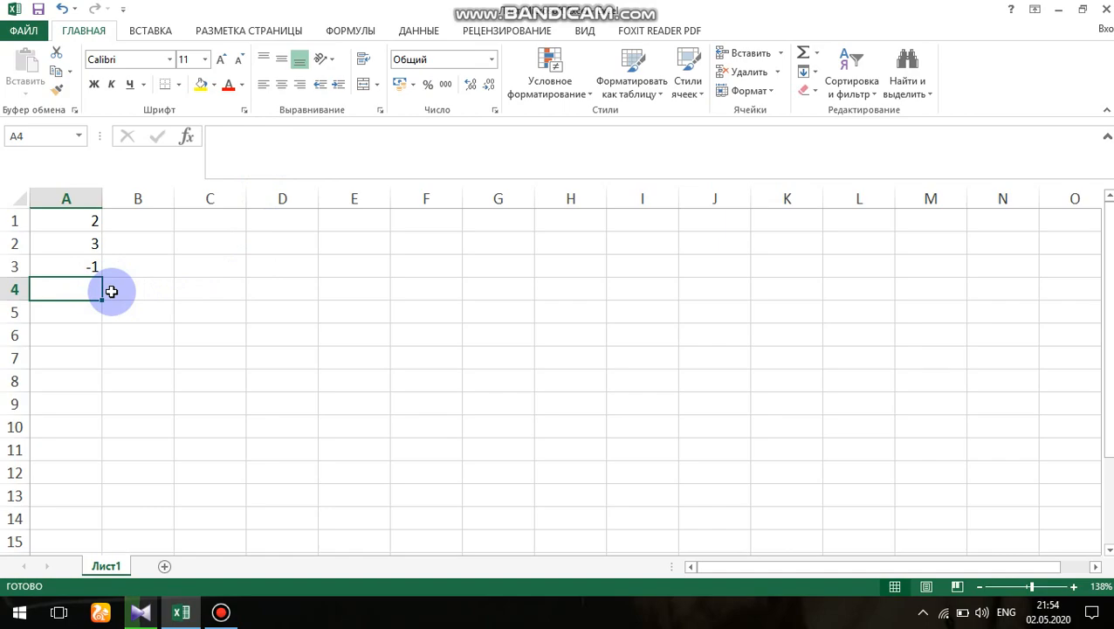
click(83, 269)
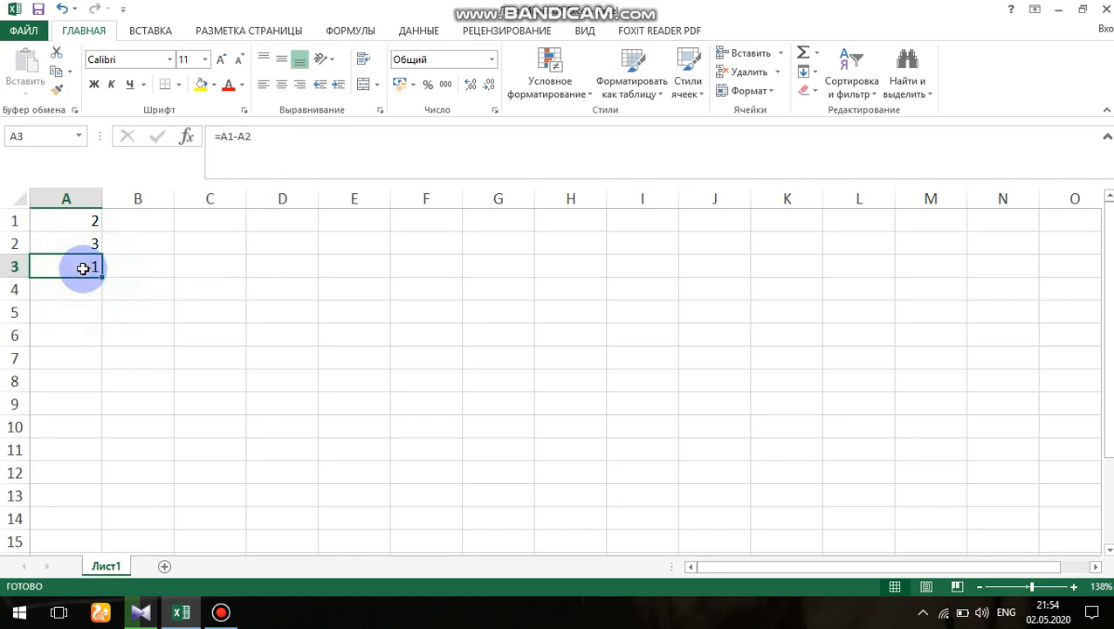
- Clear the formula in cell A3 and enter the values 2 in cell A2 and 1 in cell A3
key(Delete)
click(86, 247)
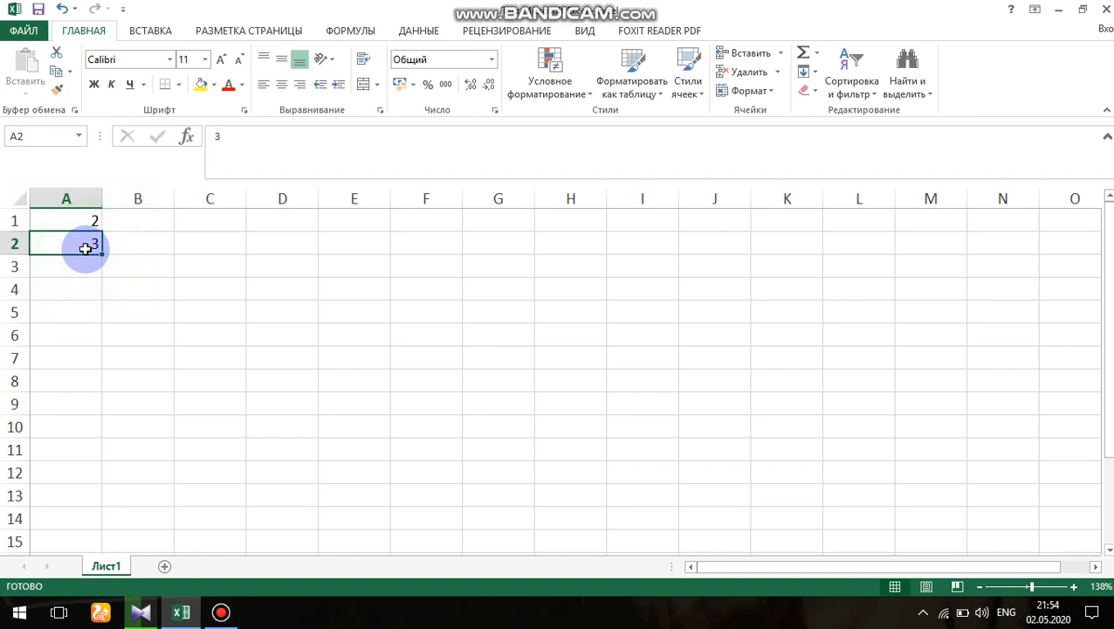
text(2)
key(Return)
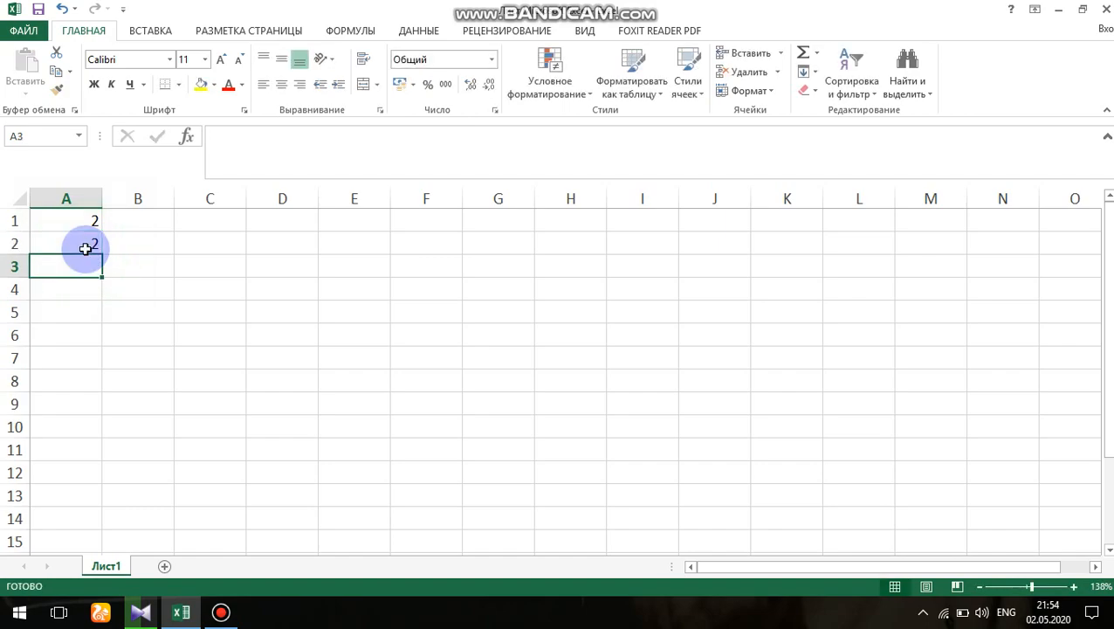
text(1)
key(Return)
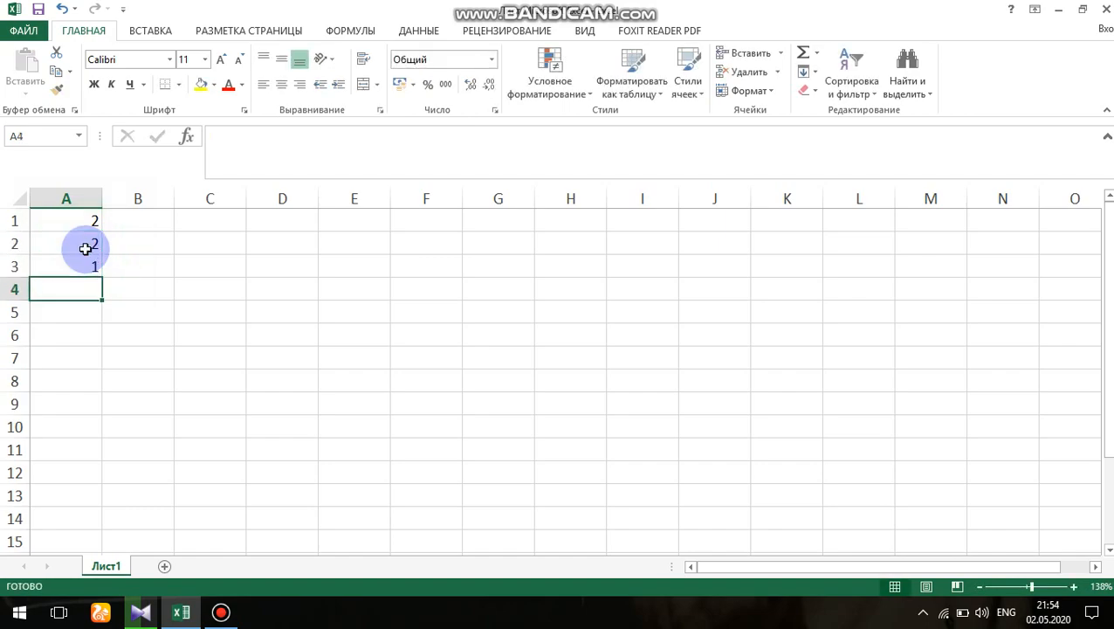
- Enter the formula =A1*A2+A3 in cell A4, referencing the three cells above it
text(=)
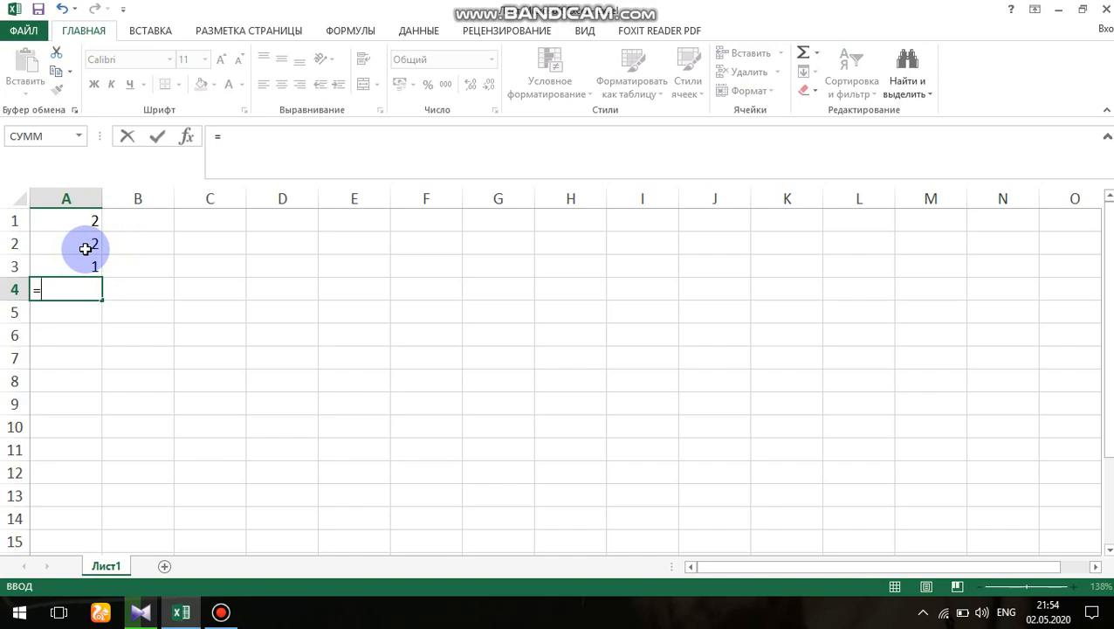
click(84, 225)
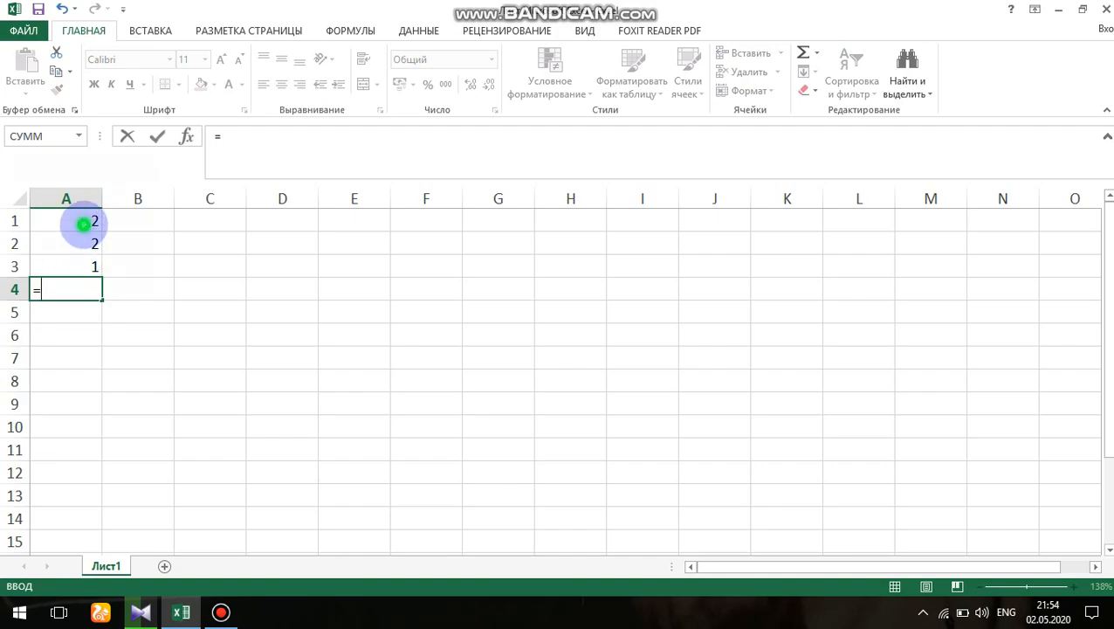
text(*)
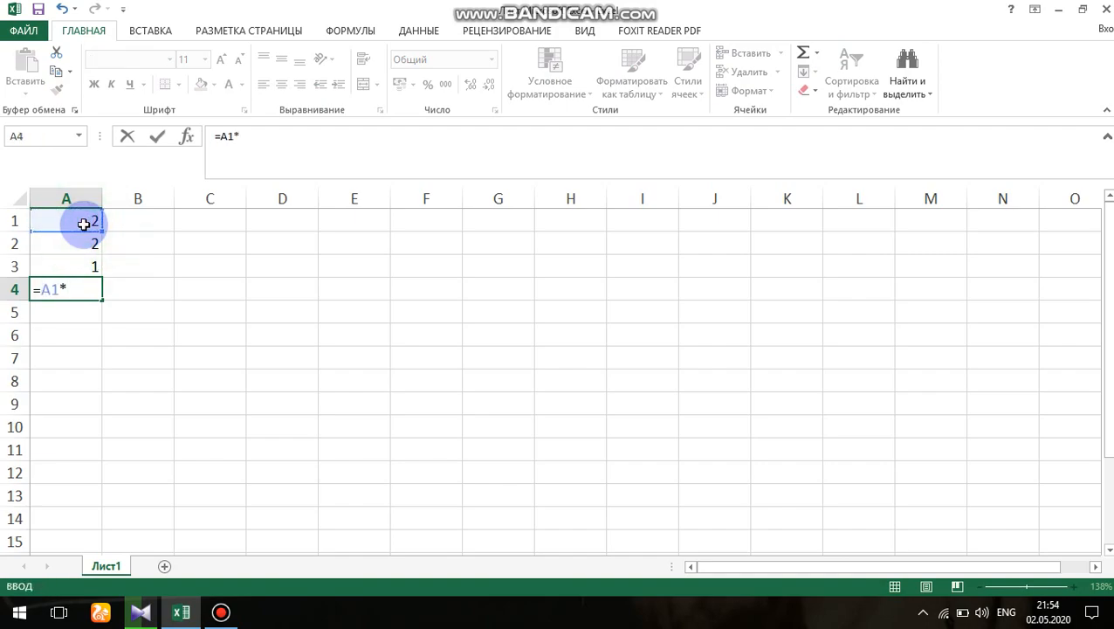
click(83, 243)
text(+)
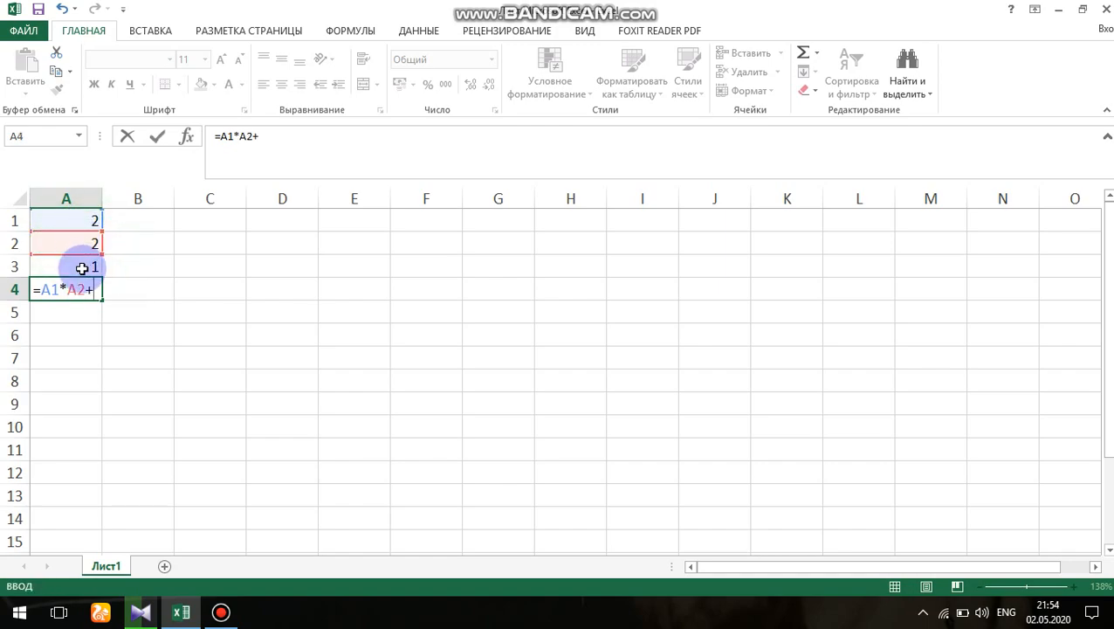
click(82, 269)
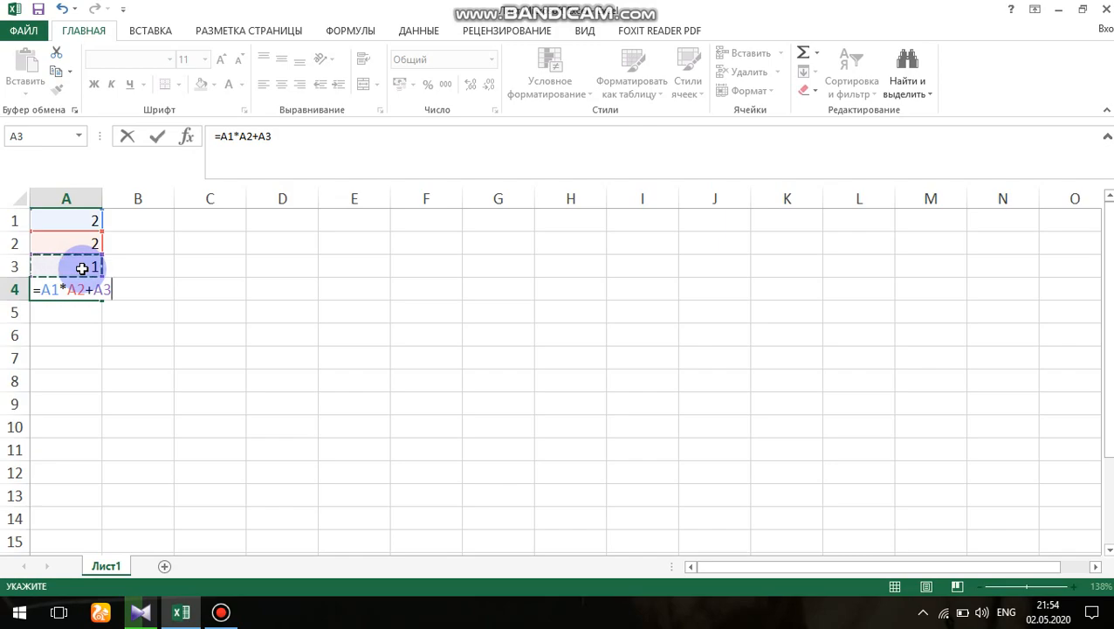
key(Return)
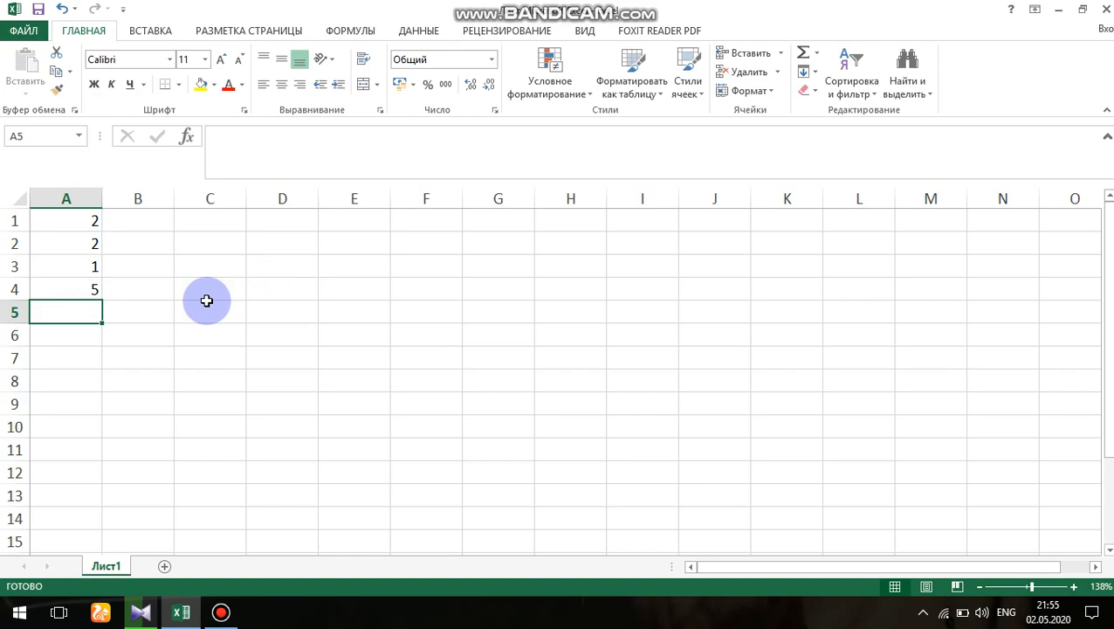
- Add parentheses around the sum in the formula of cell A4, making it =A1*(A2+A3)
click(93, 291)
click(274, 138)
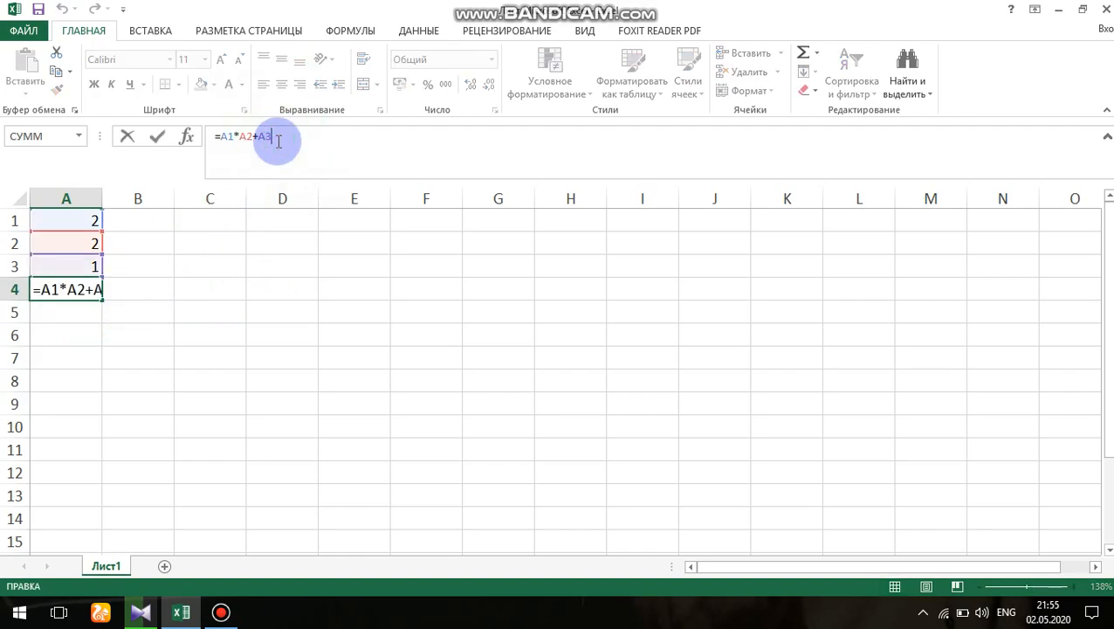
key(Left)
key(Left)
key(Left)
key(Left)
key(Left)
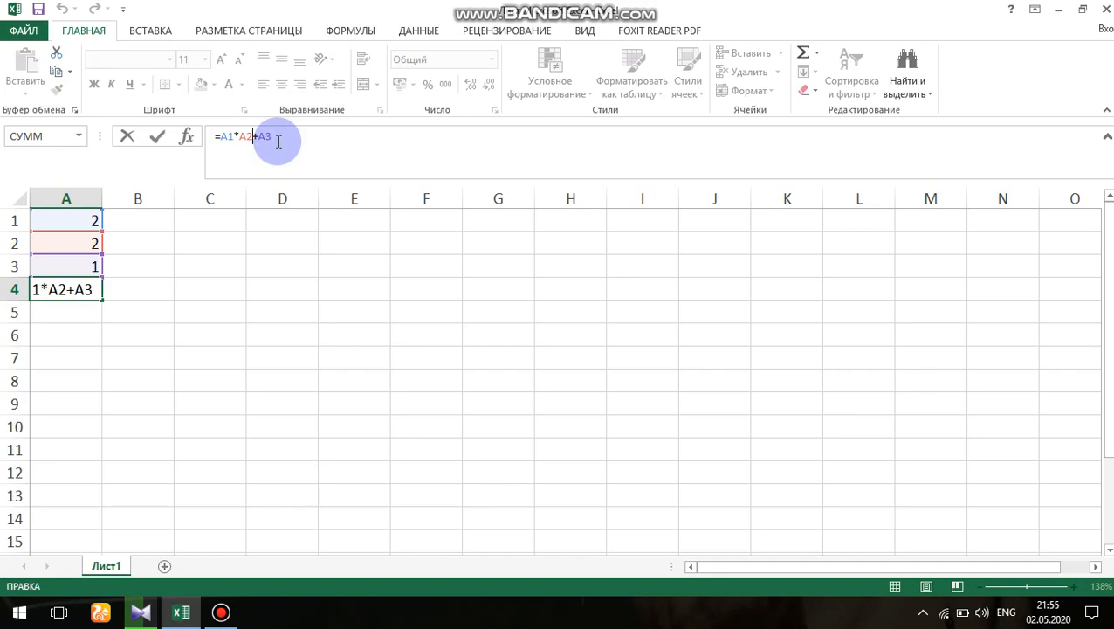
text(()
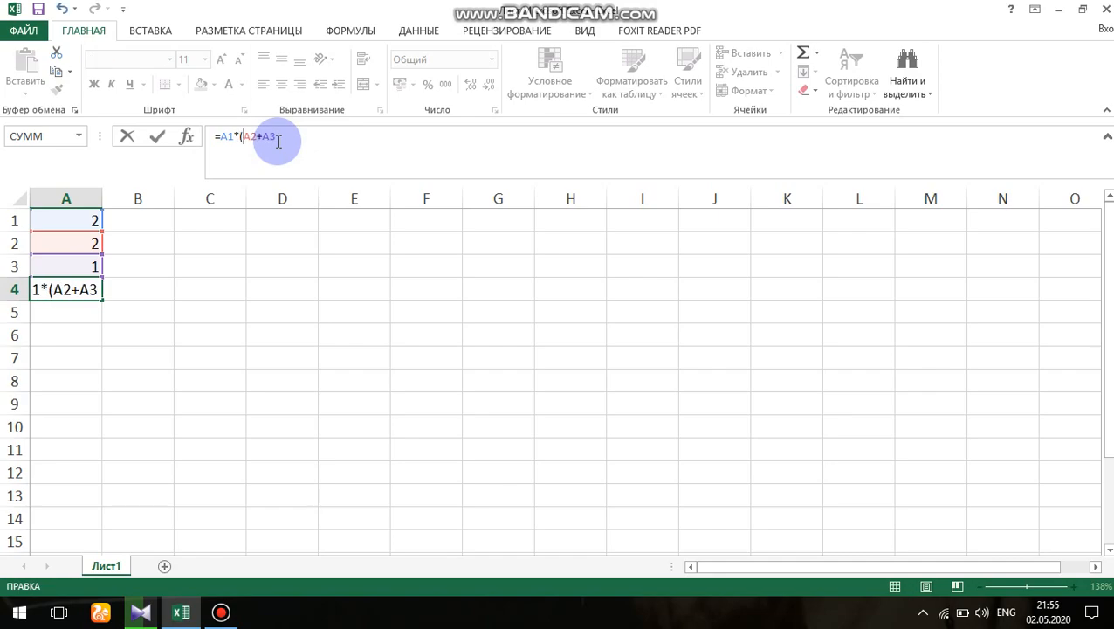
key(Right)
key(Right)
key(Right)
key(Right)
text())
key(Return)
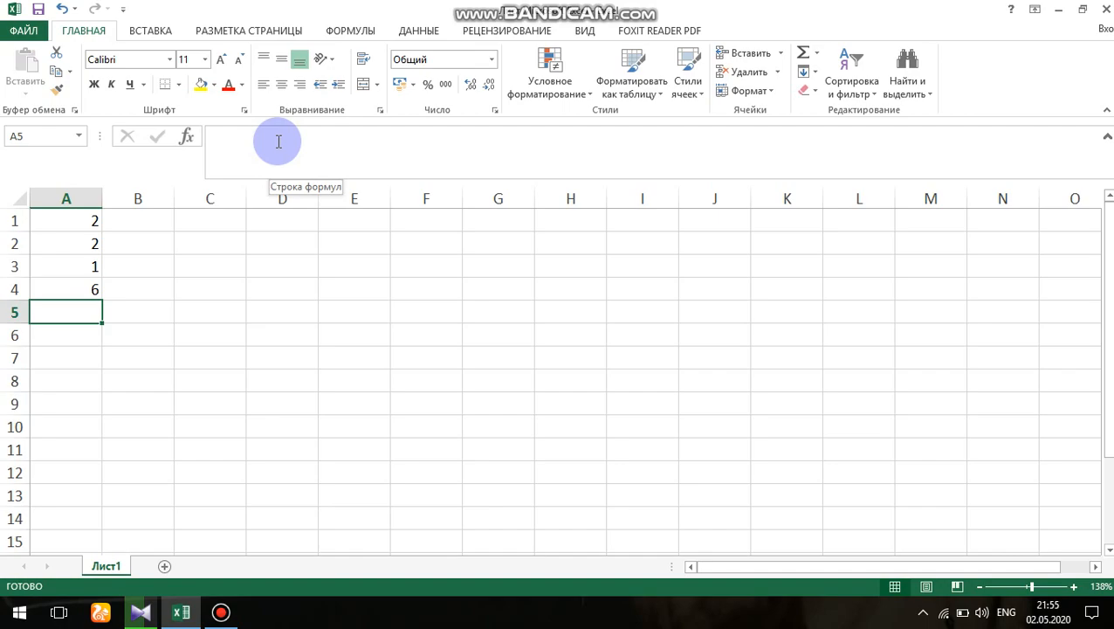
- Enter the values 5, 6 and 4 in cells B1 to B3
click(154, 220)
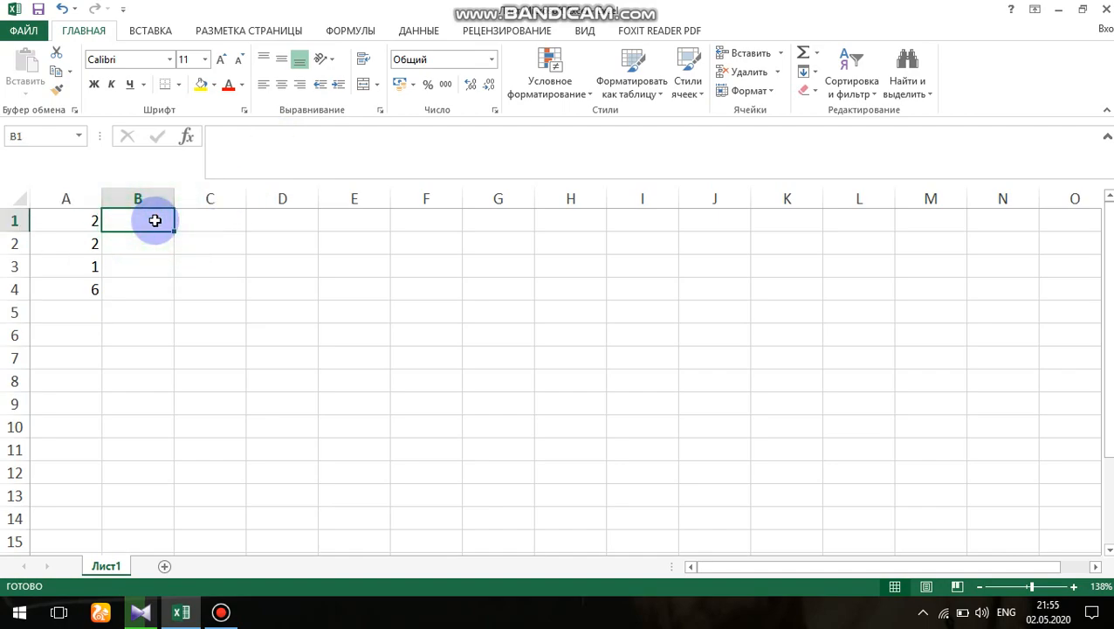
text(5)
key(Return)
text(6)
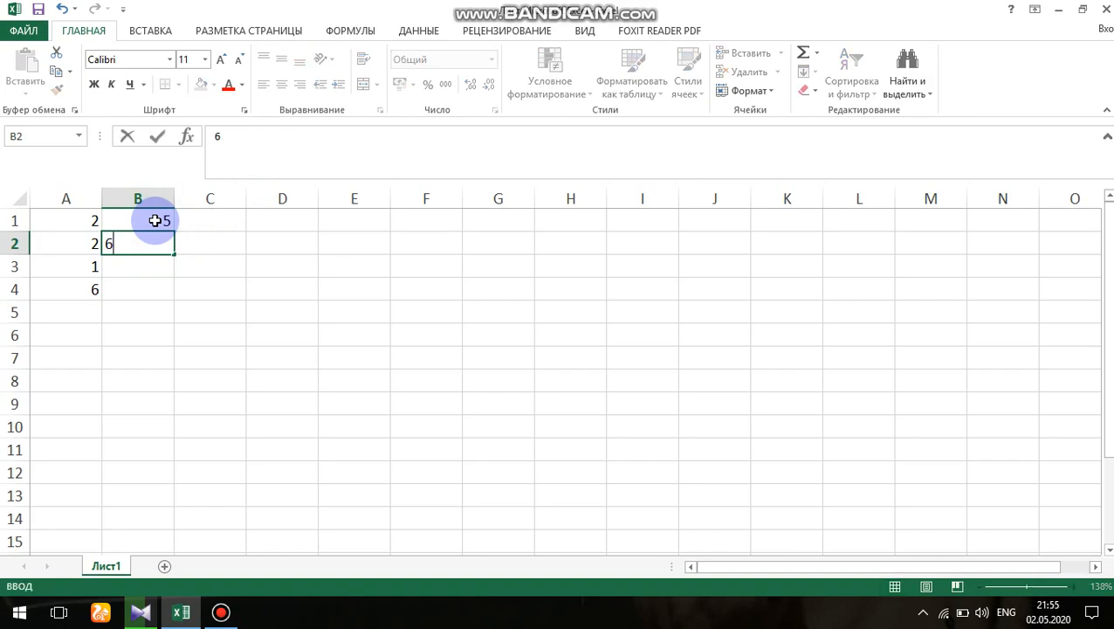
key(Return)
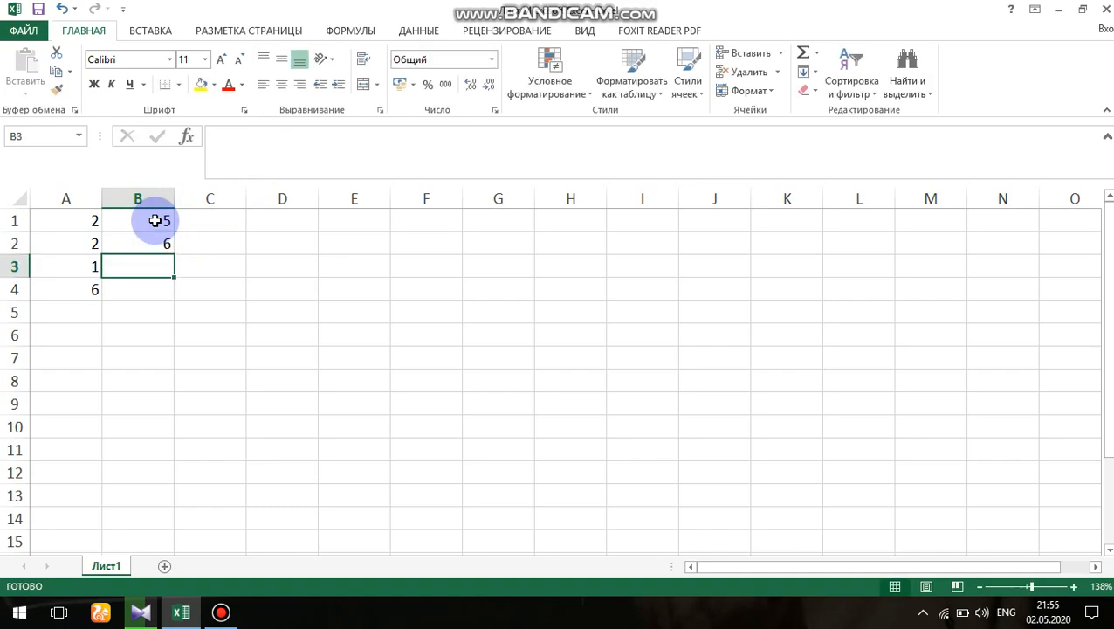
text(4)
key(Return)
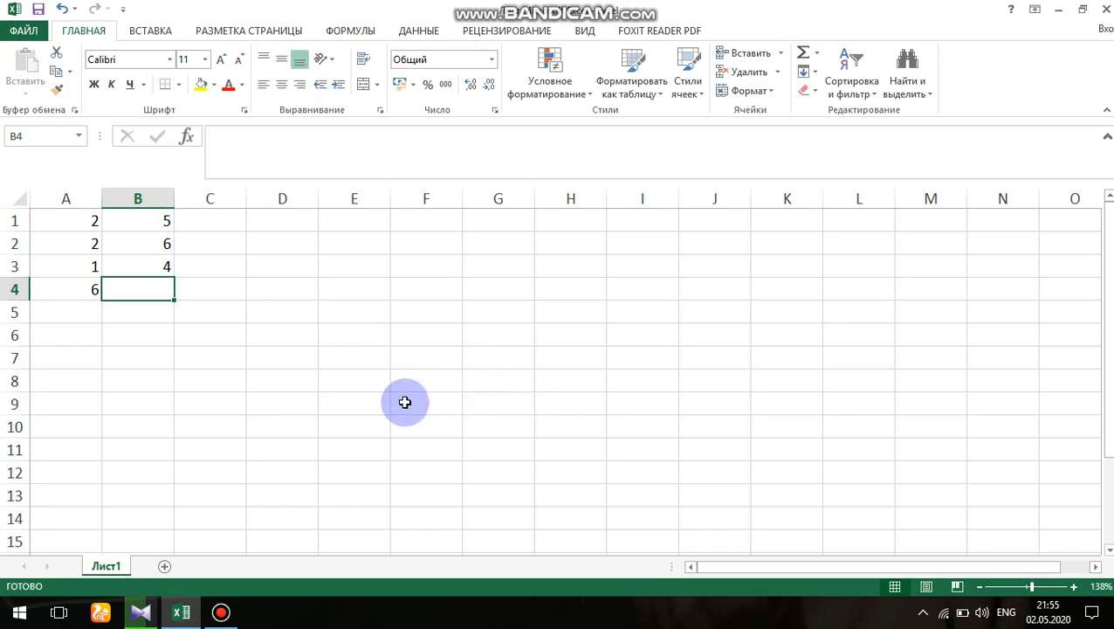
- Copy and paste the formula of cell A4 into cell B4, and undo the paste
click(69, 290)
right_click(83, 295)
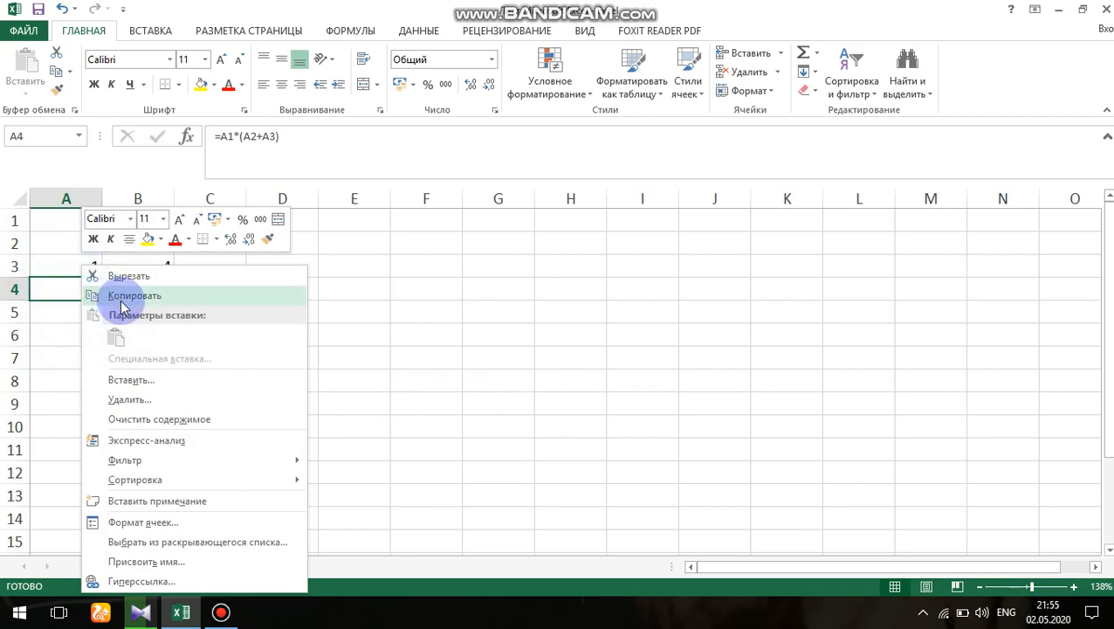
click(122, 301)
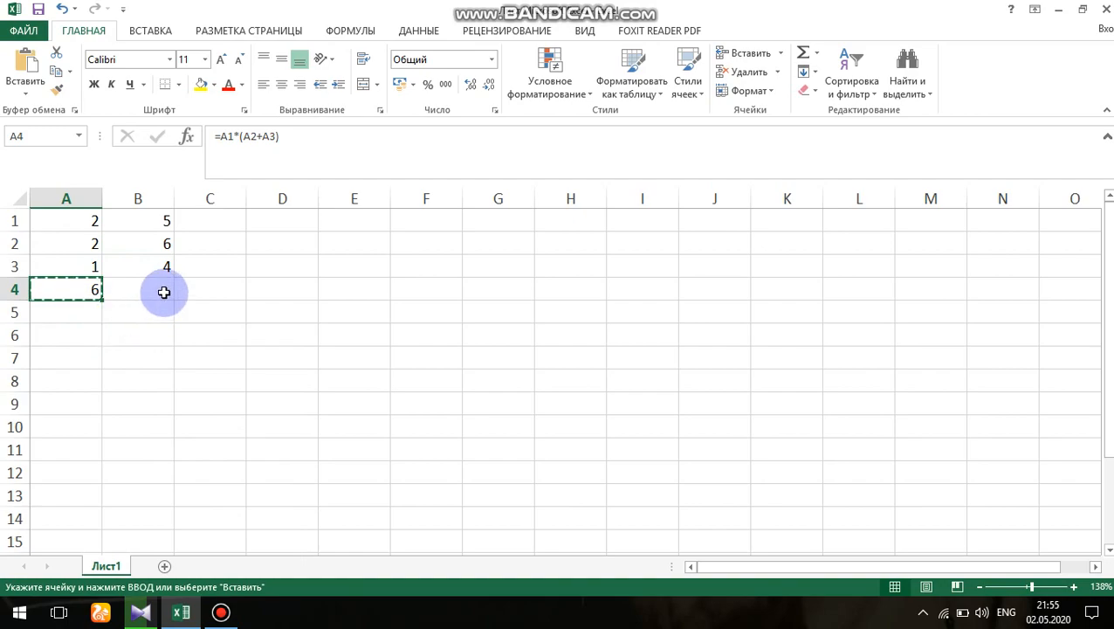
click(163, 291)
right_click(164, 292)
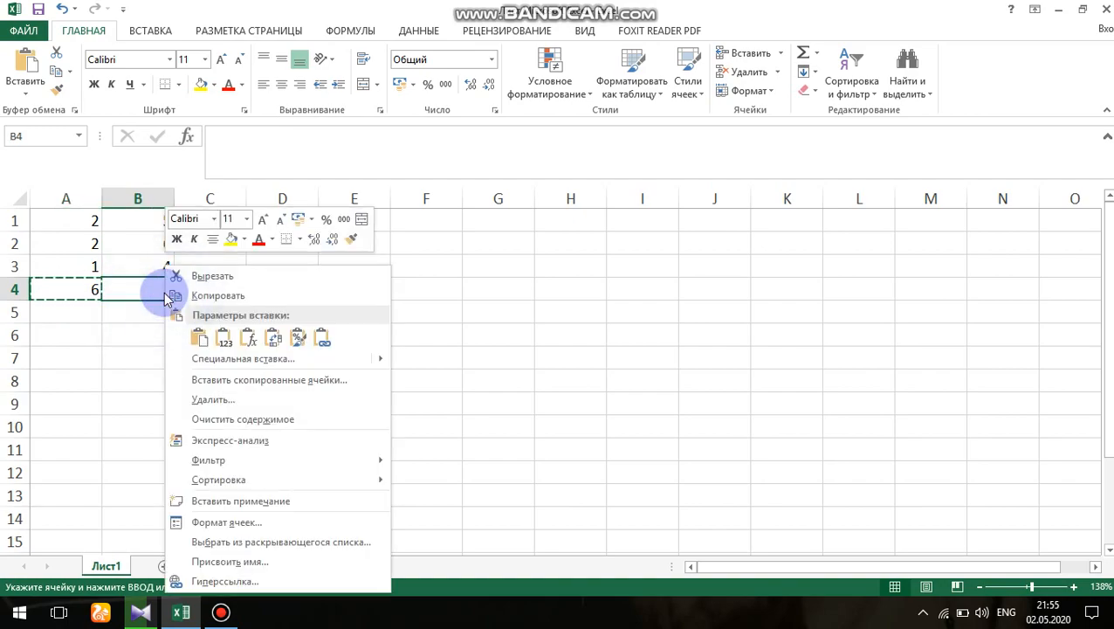
click(198, 340)
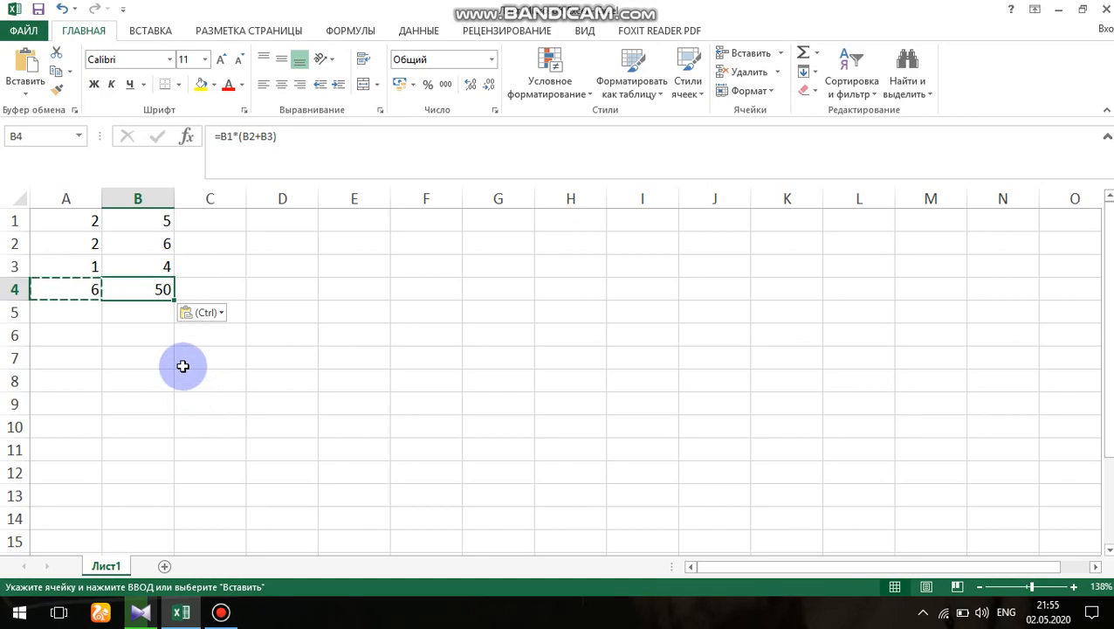
key(ctrl+z)
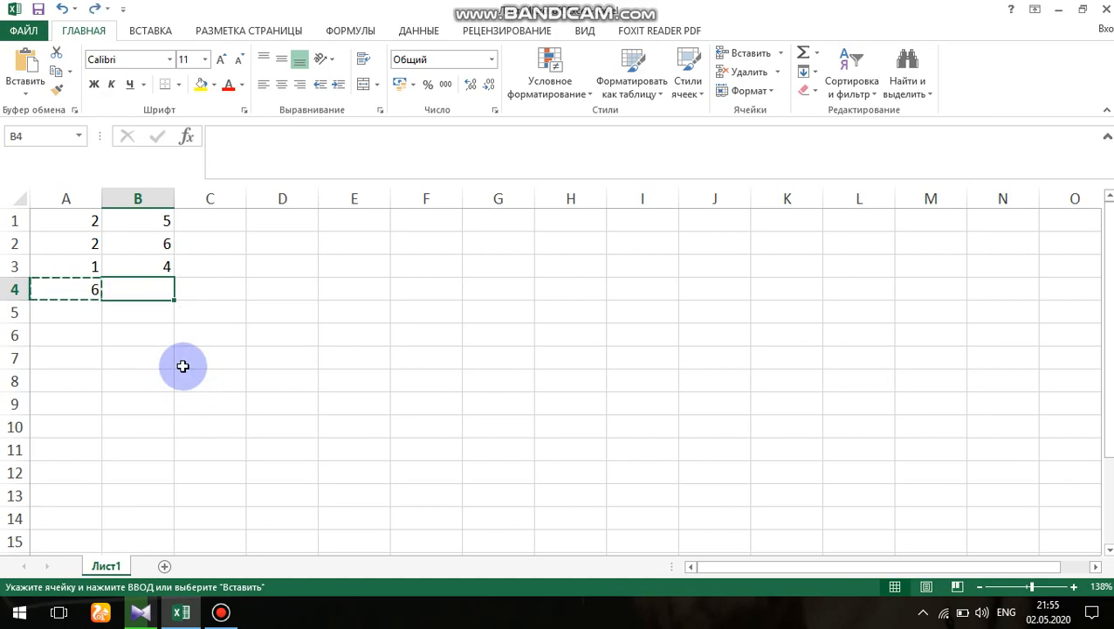
key(Escape)
- Extend the formula of cell A4 into cell B4 with the fill handle and select B4 to check its formula
click(72, 293)
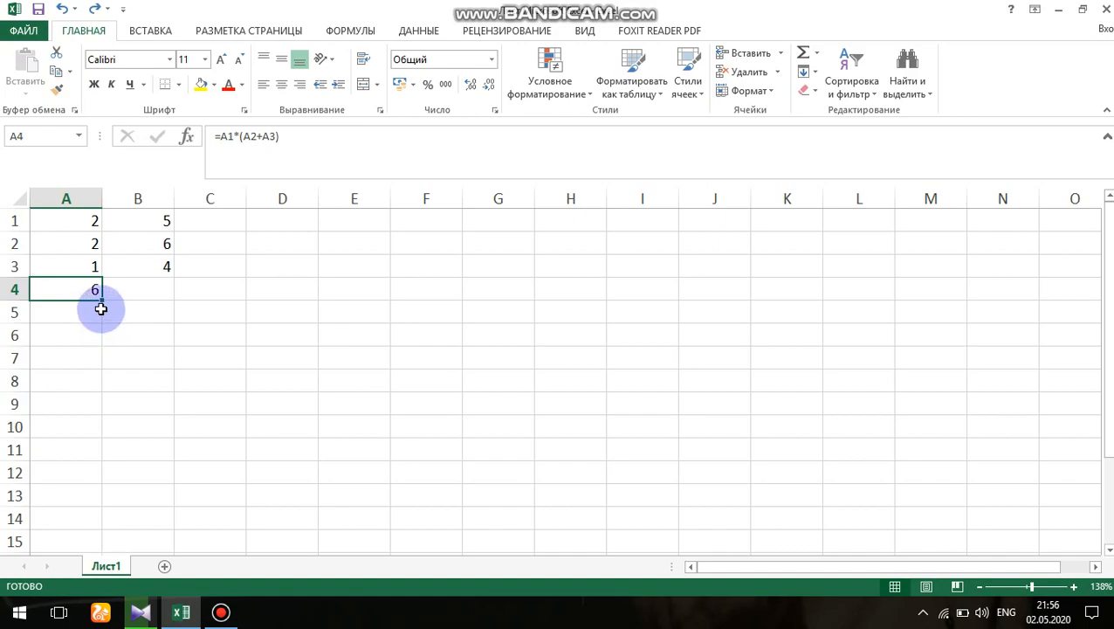
drag(101, 298, 159, 298)
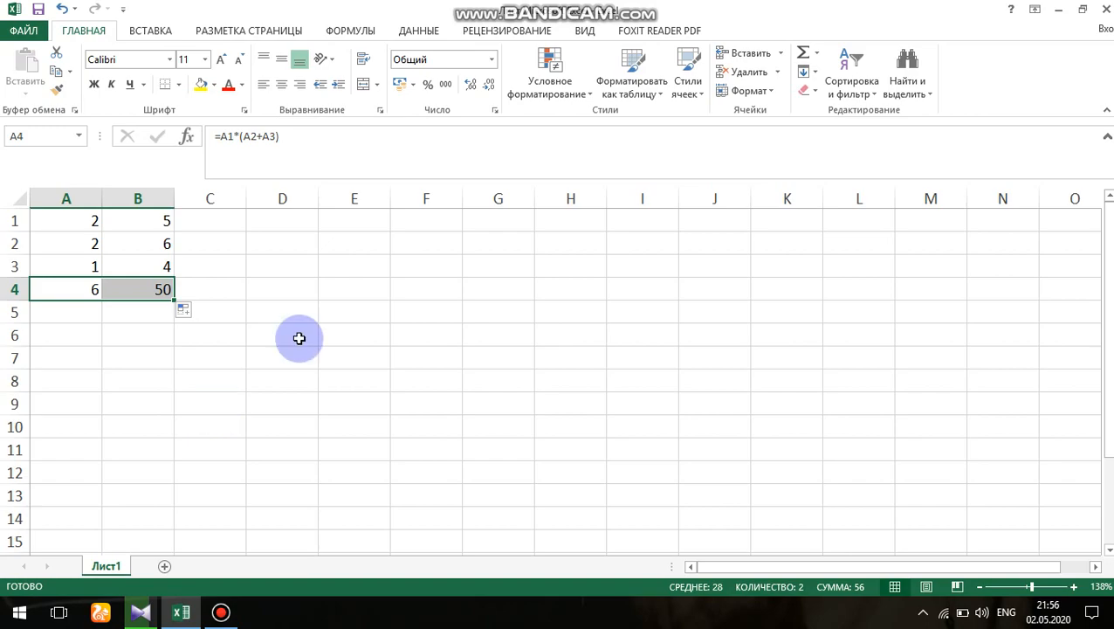
click(151, 288)
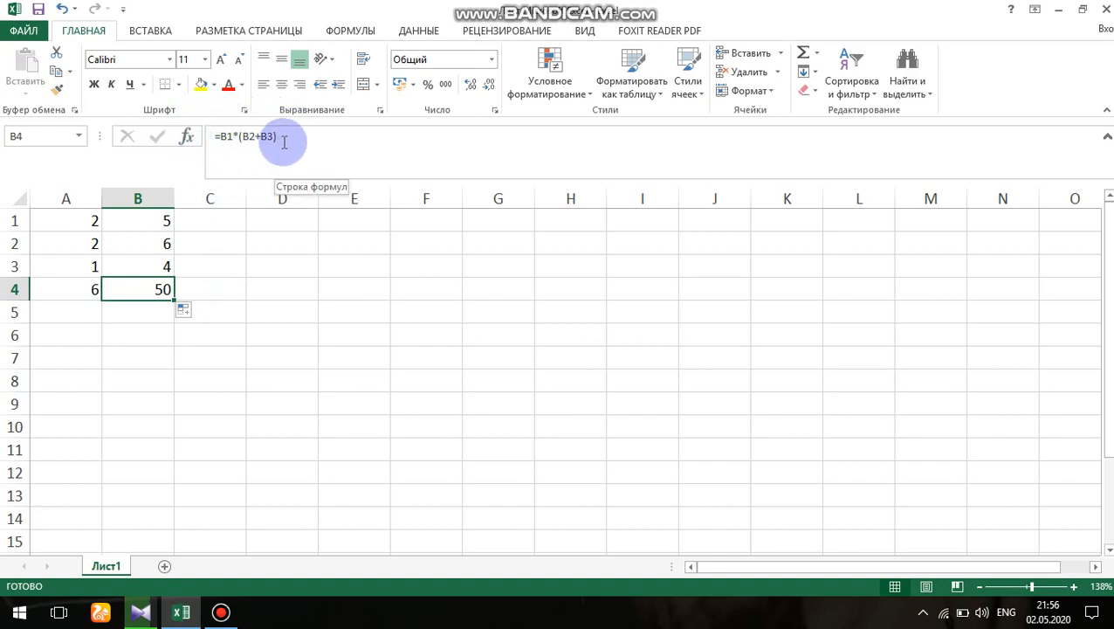
- Clear the contents of all filled cells in the range A1:B4
click(90, 221)
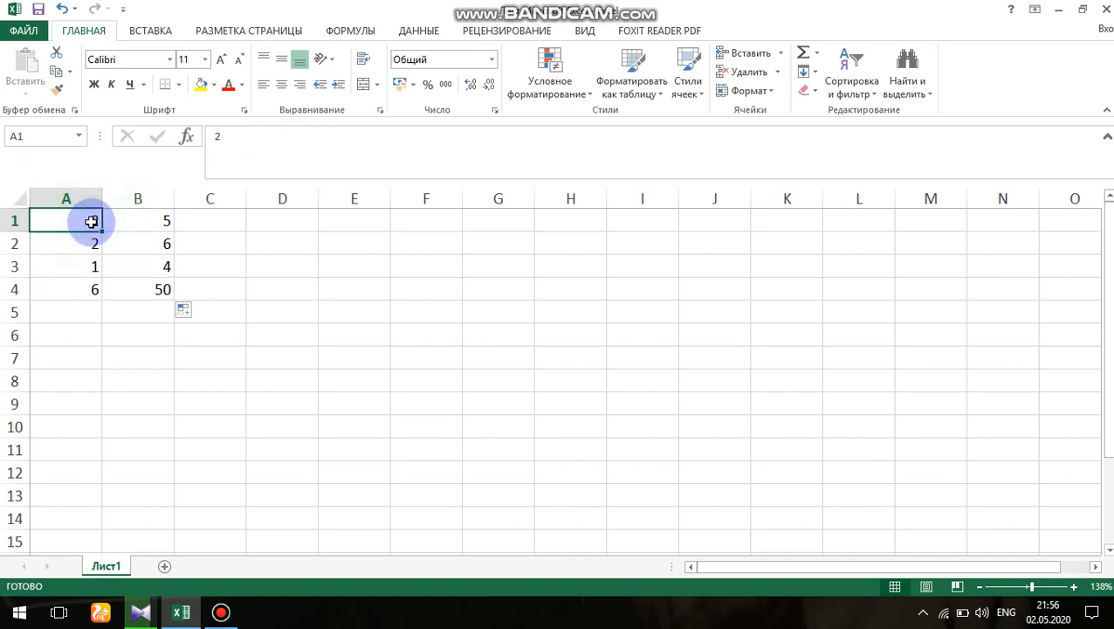
key(shift+Right)
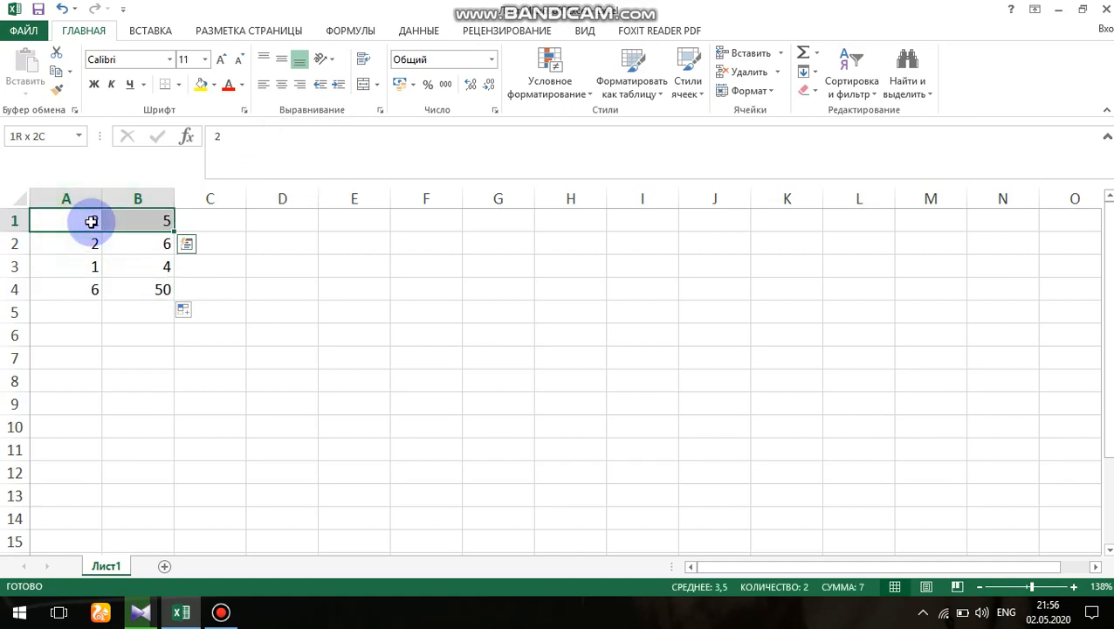
key(Delete)
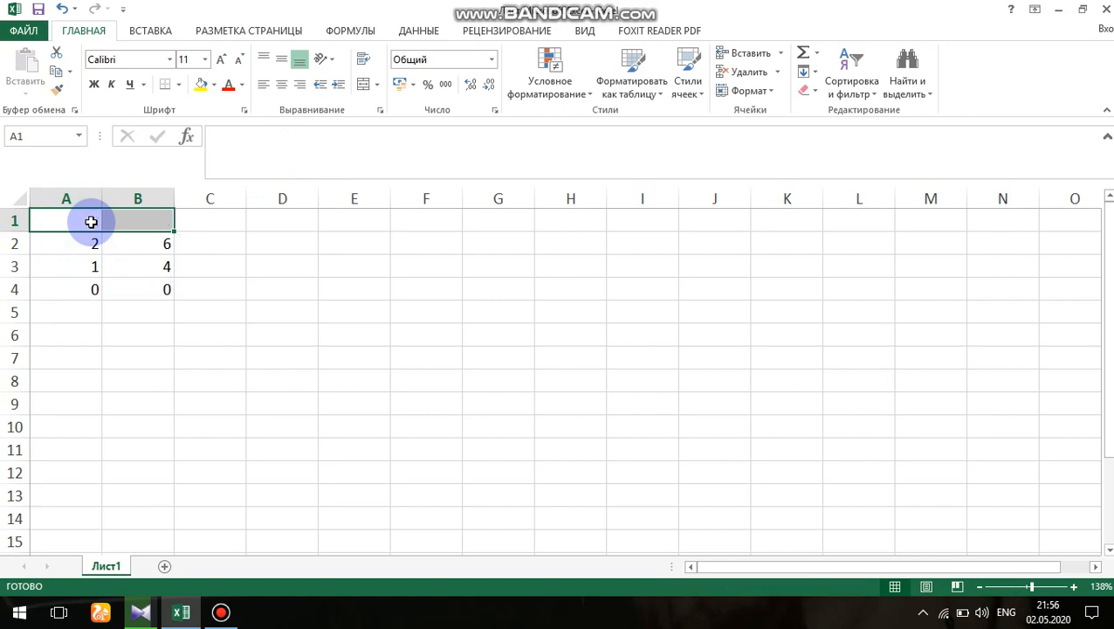
drag(73, 244, 164, 284)
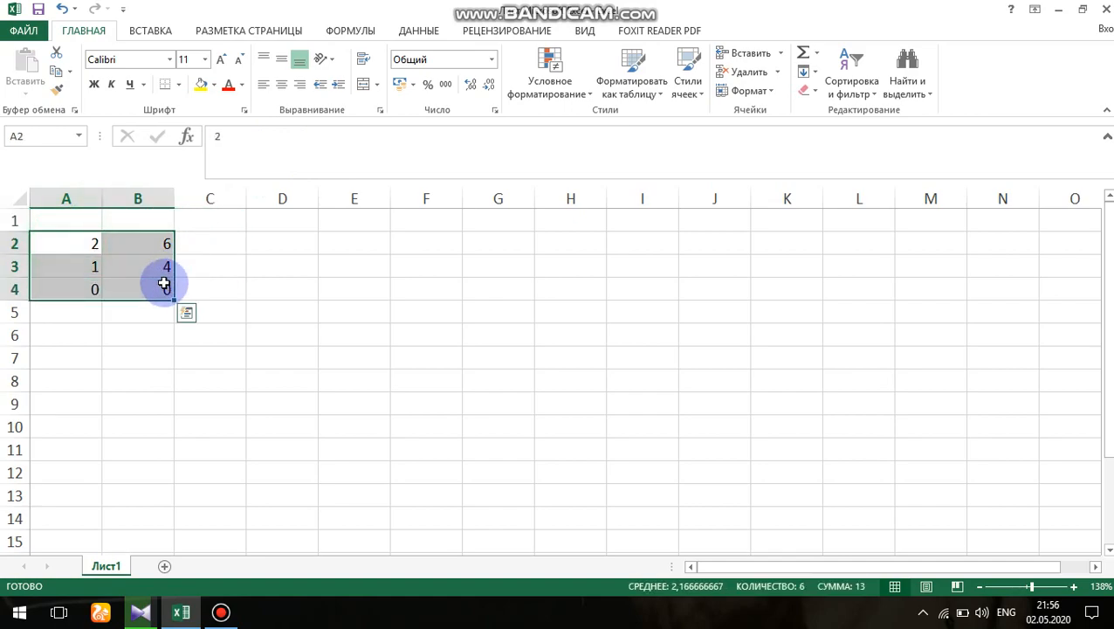
key(Delete)
- Fill the range A1:C2 with the values 3, 8, 6 in row 1 and 10, 5, 4 in row 2
click(84, 220)
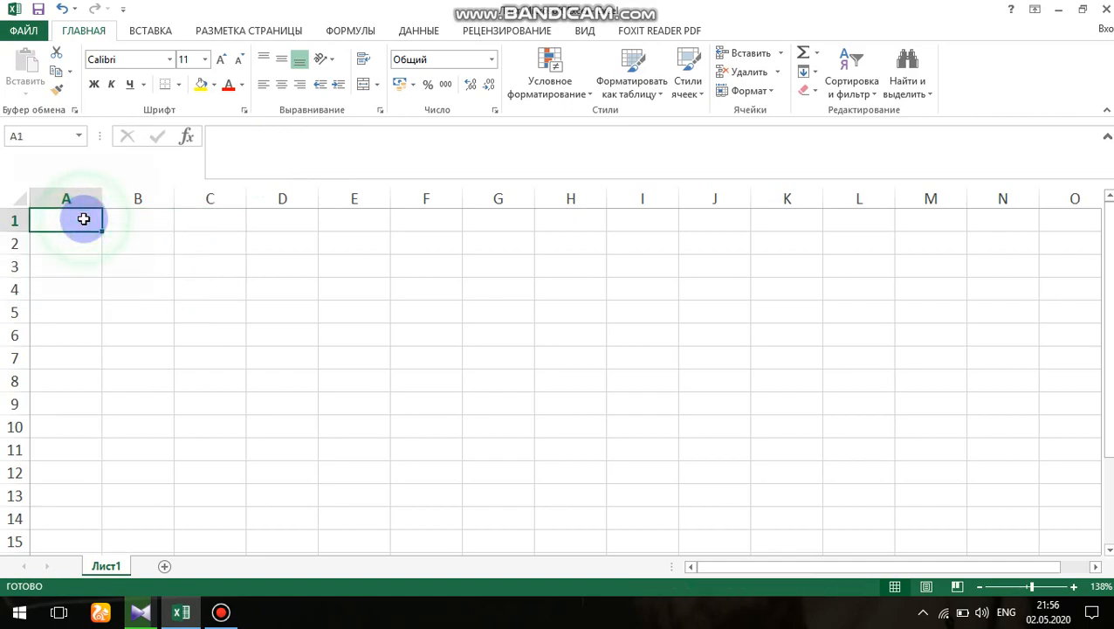
text(3)
key(Return)
text(10)
click(149, 218)
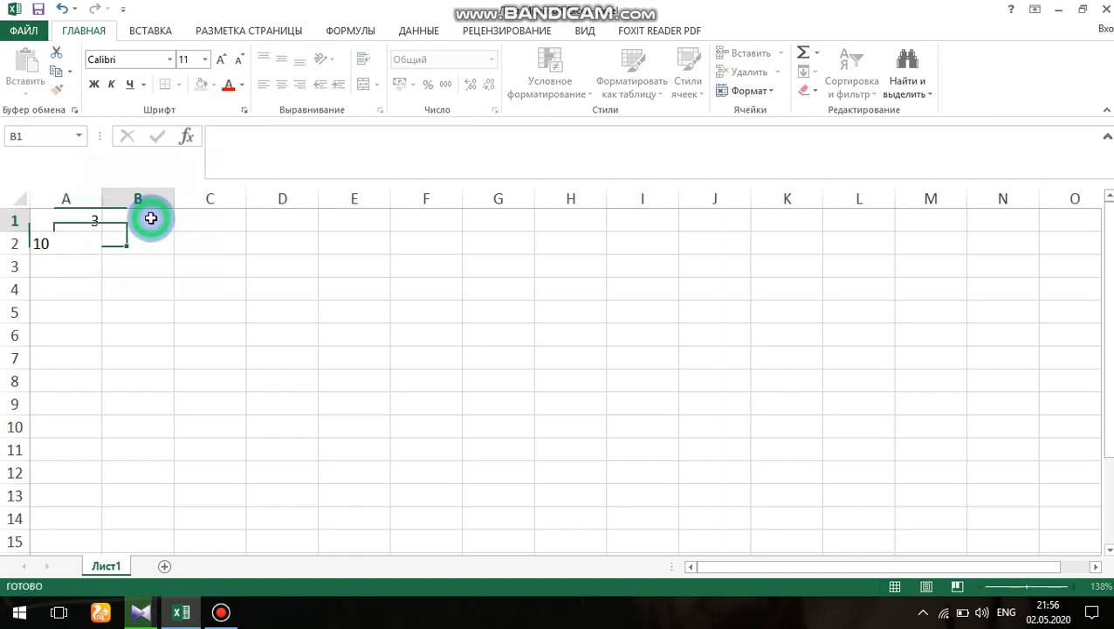
text(8)
key(Return)
text(5)
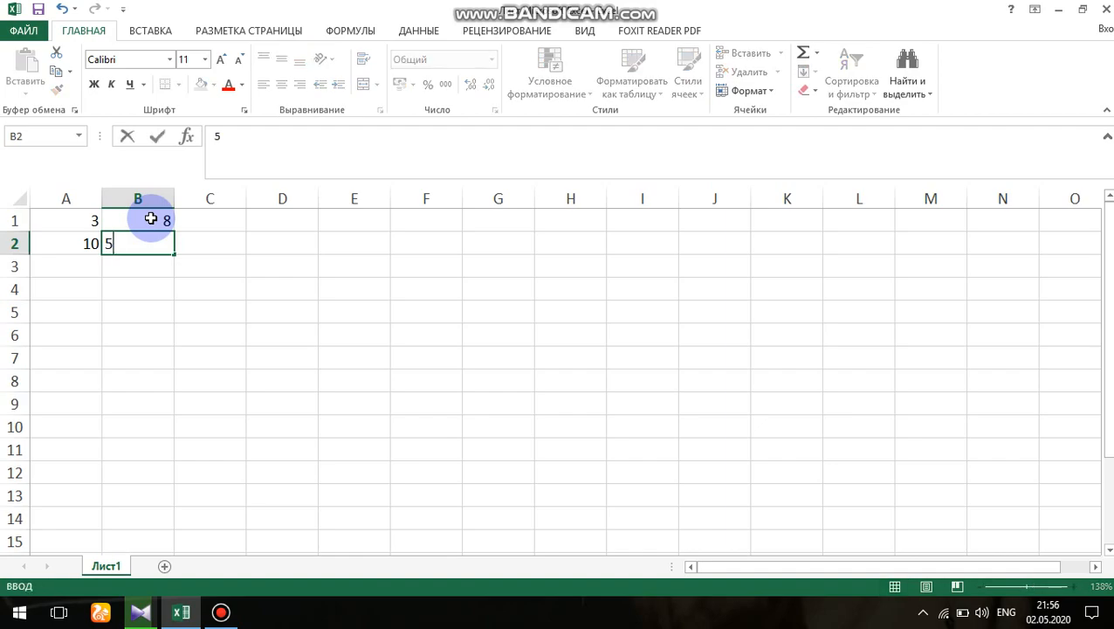
click(209, 221)
text(6)
key(Return)
text(4)
key(Return)
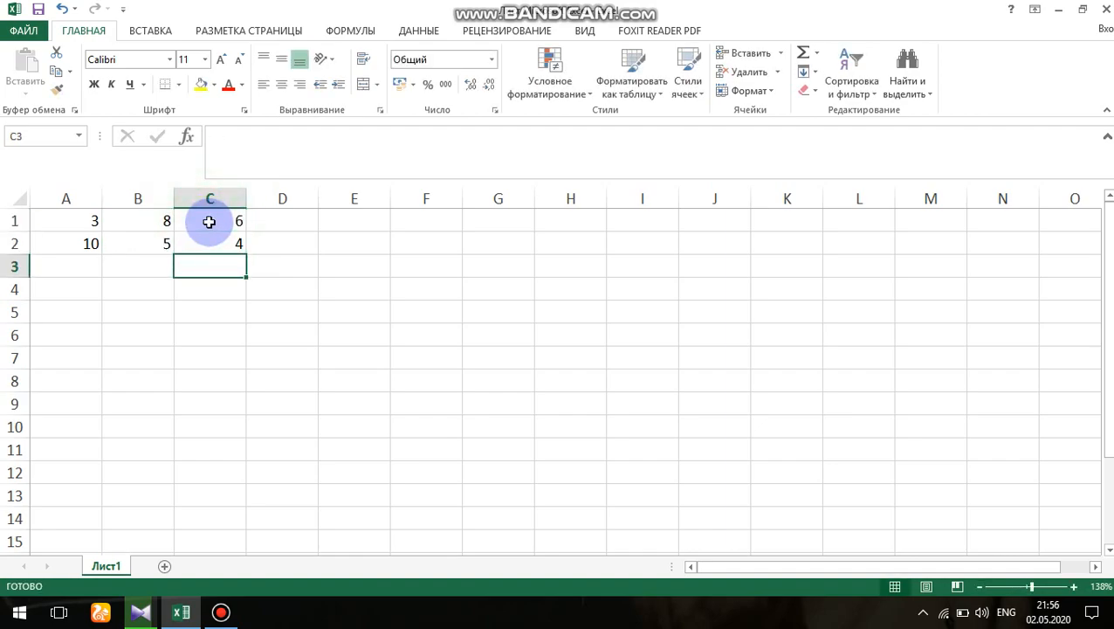
- Insert the СЧЁТЕСЛИ function from the Статистические category into cell D1
click(288, 227)
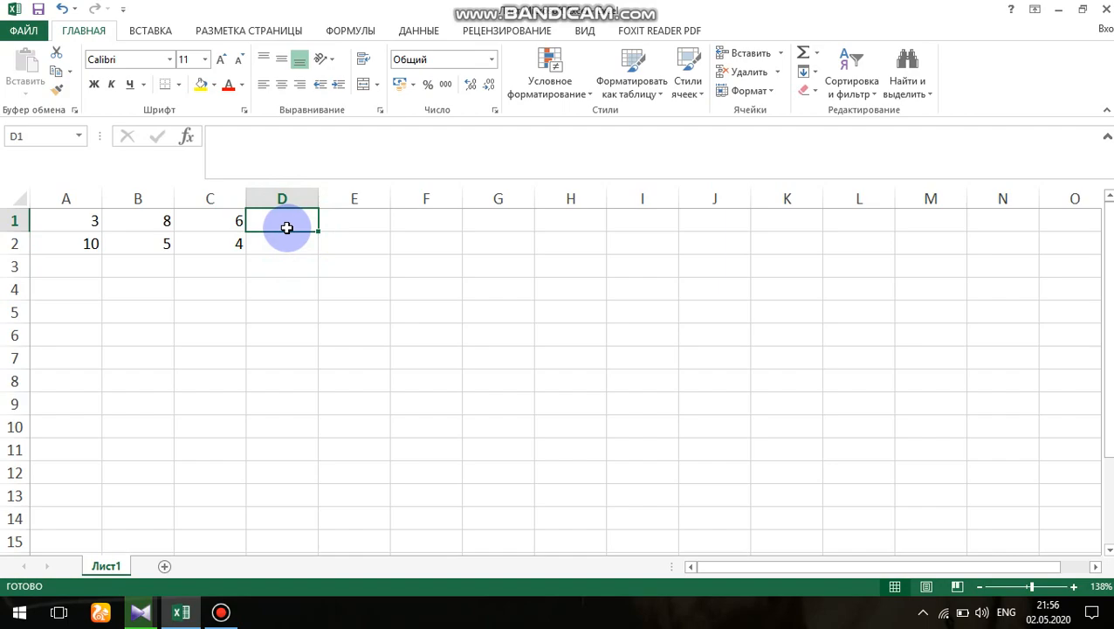
click(186, 138)
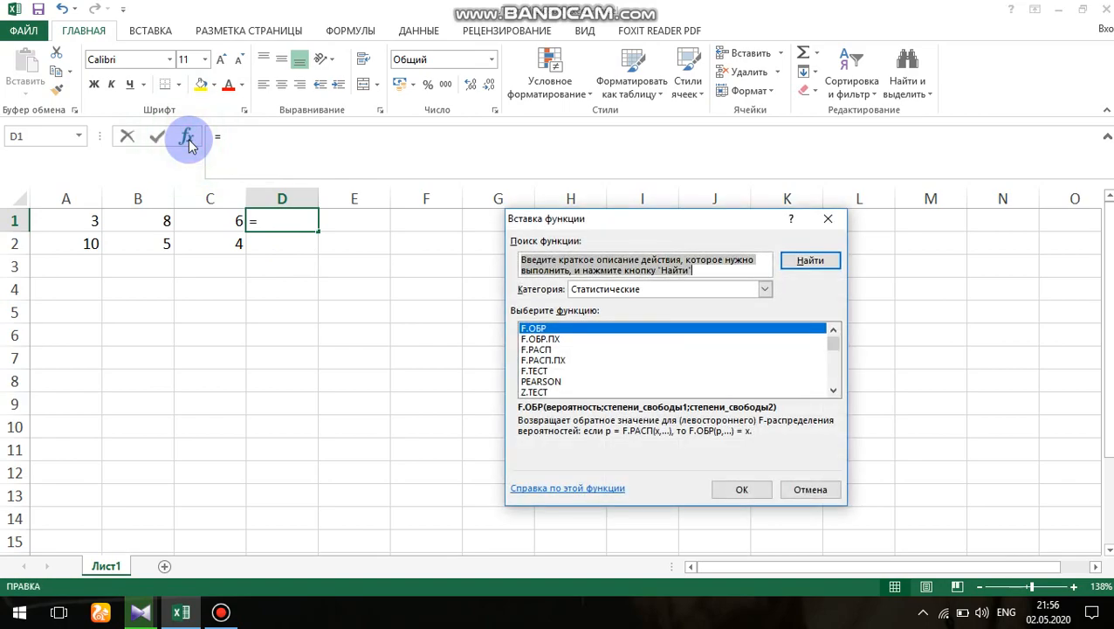
click(765, 289)
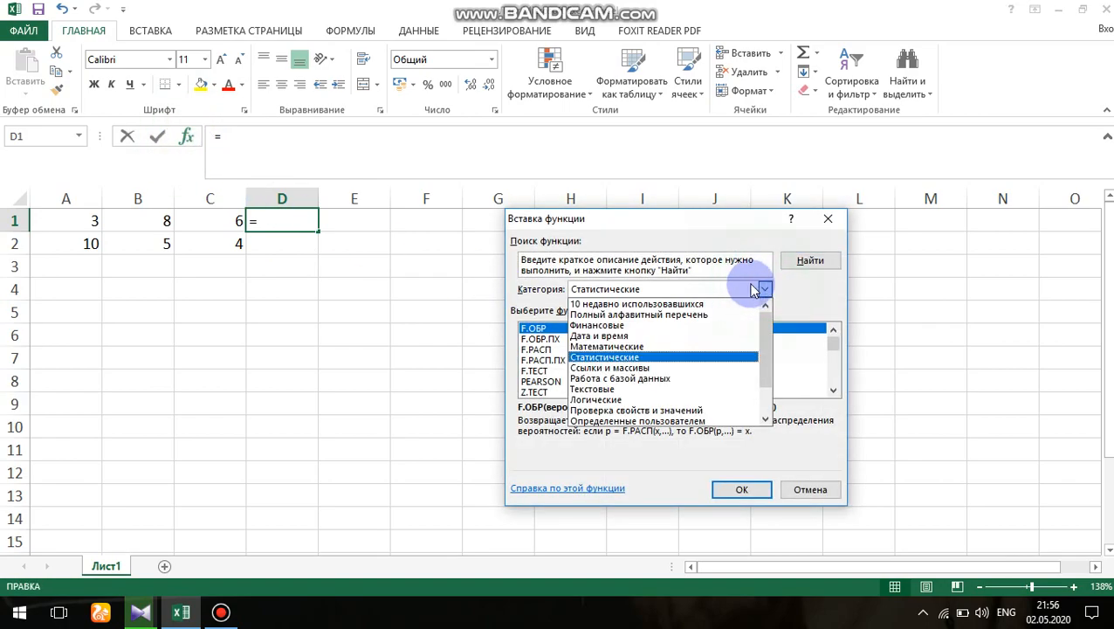
click(642, 357)
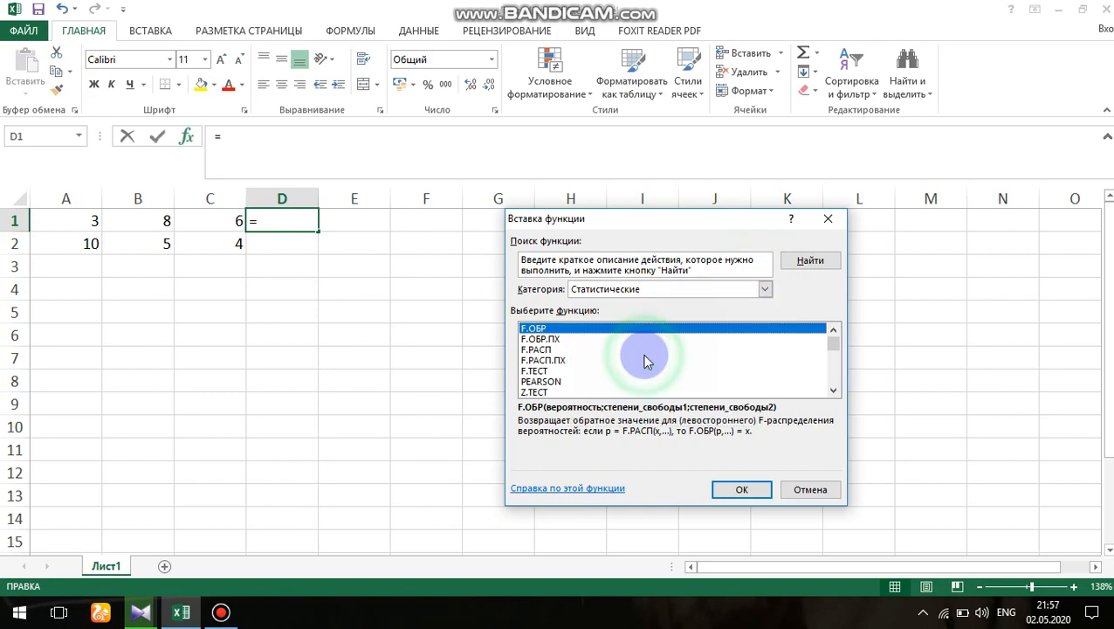
scroll(587, 367, down, 4)
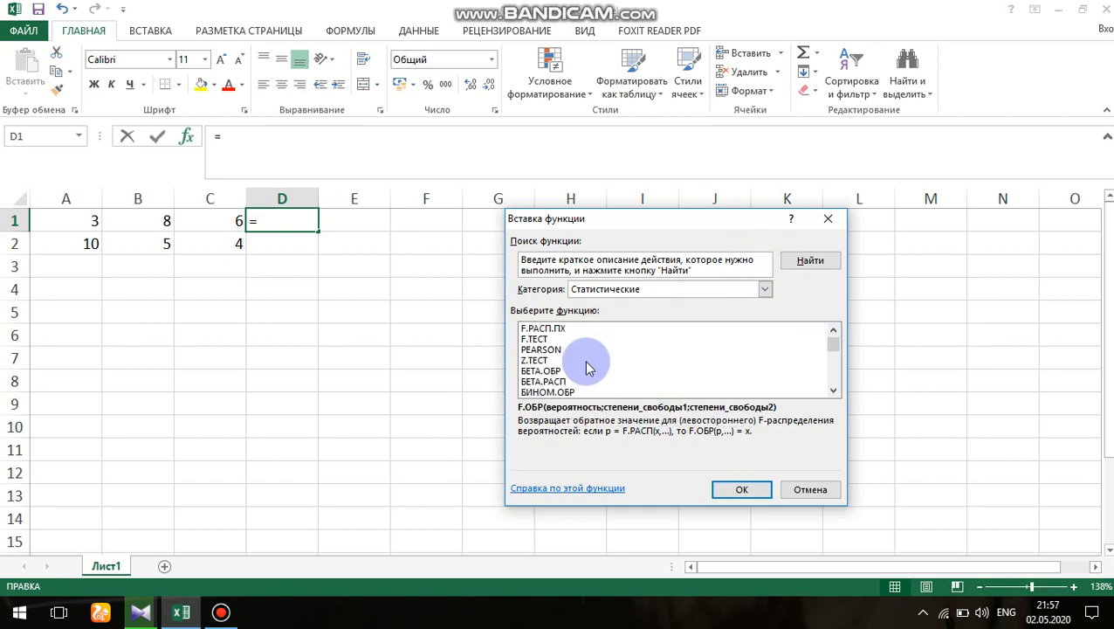
scroll(587, 367, down, 10)
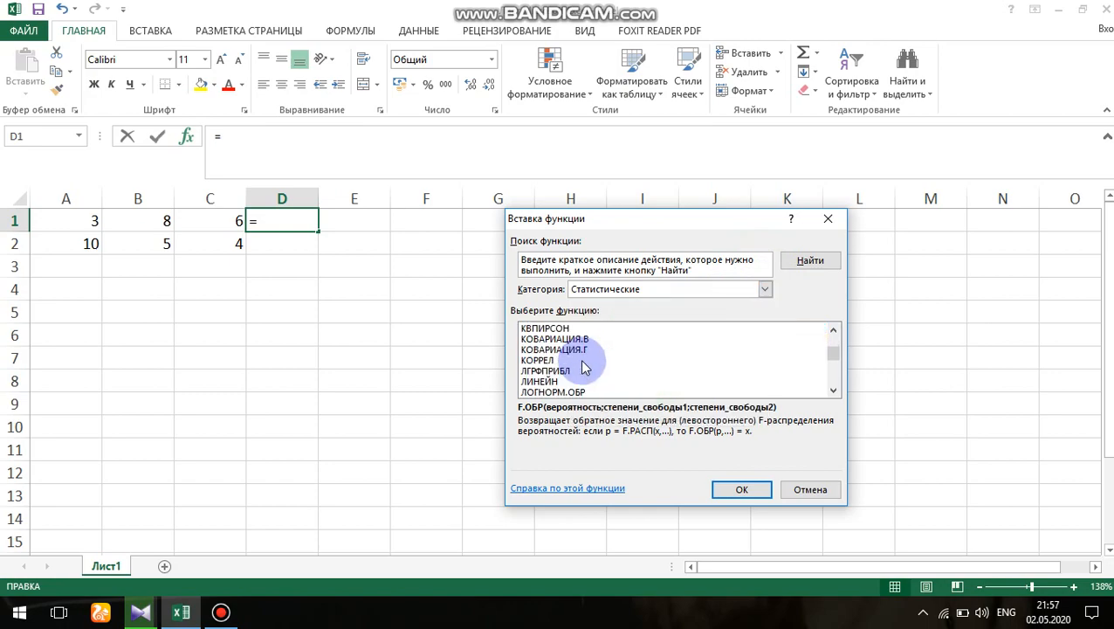
scroll(585, 367, down, 10)
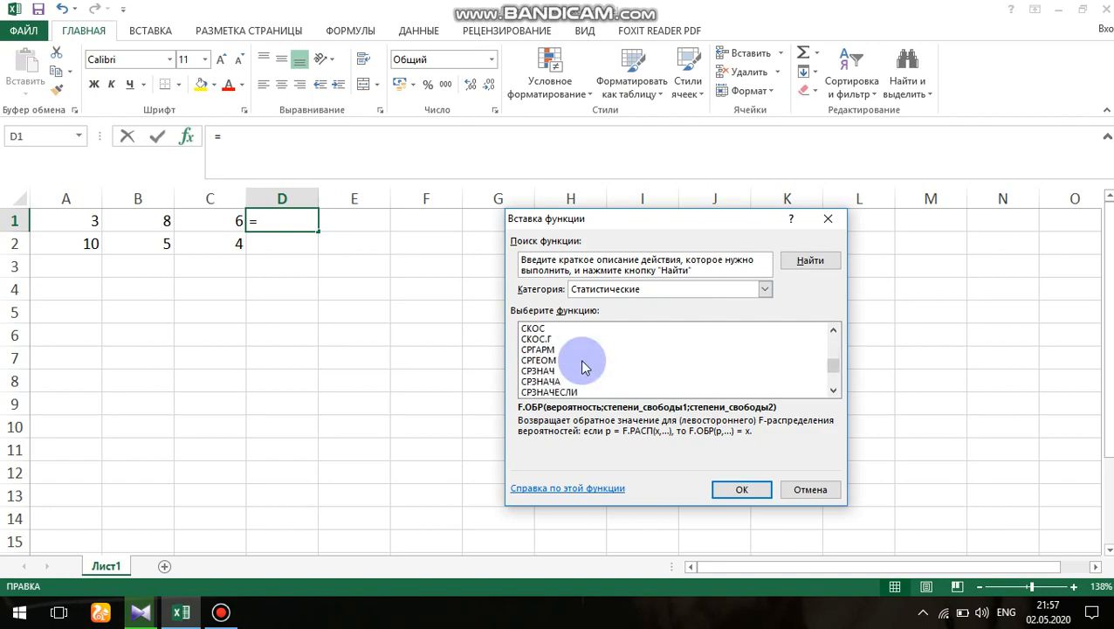
scroll(585, 367, down, 5)
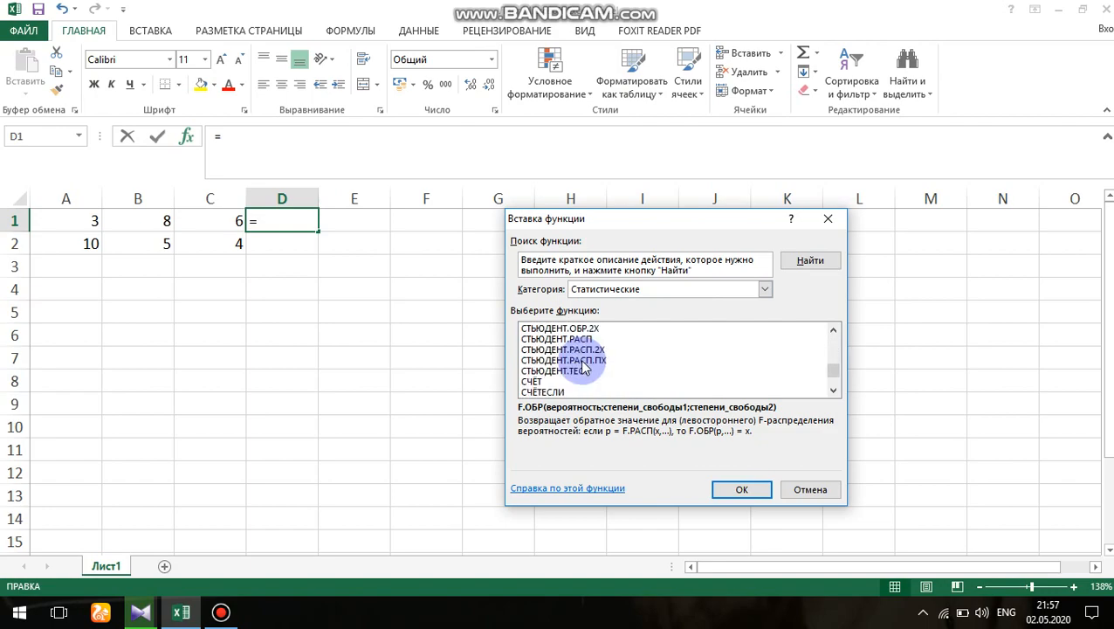
click(563, 392)
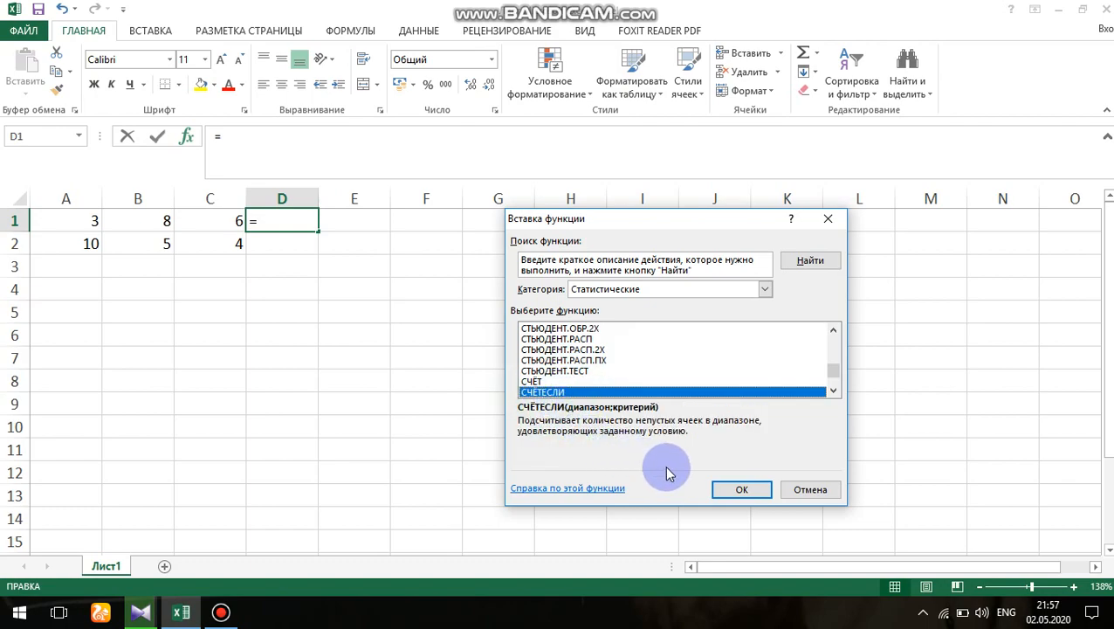
click(723, 490)
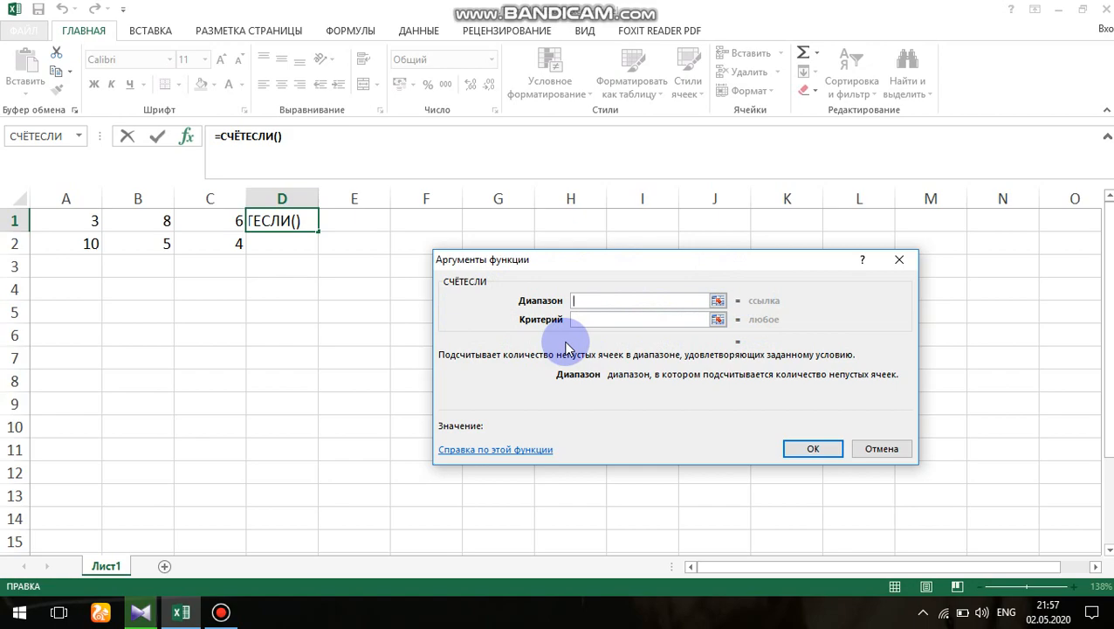
- Set the Диапазон argument of the СЧЁТЕСЛИ function to A1:C2
click(588, 300)
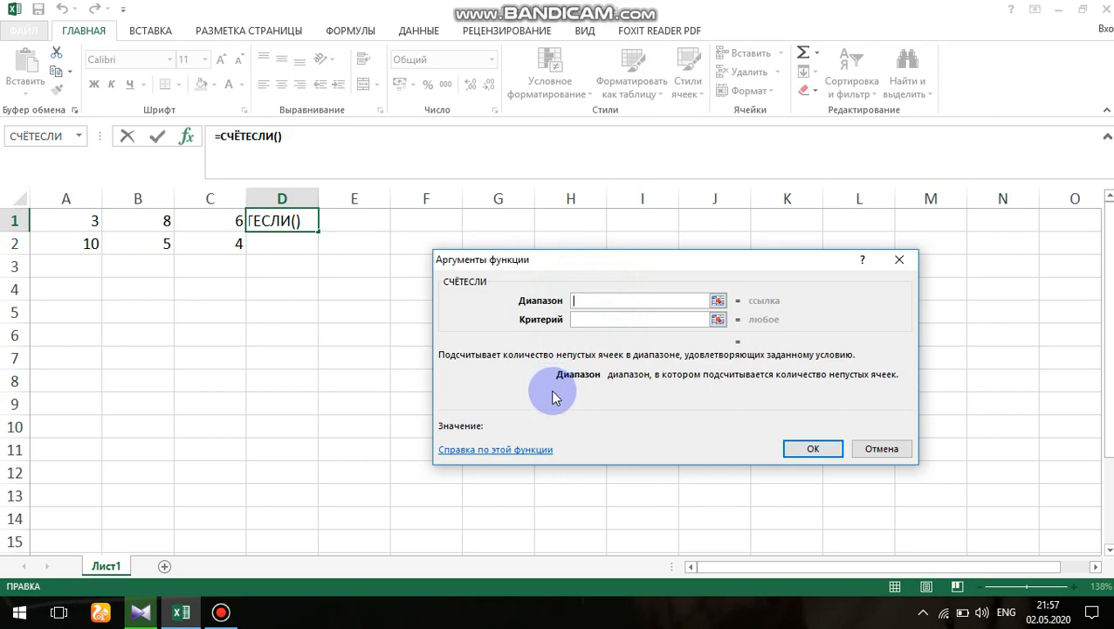
text(A1)
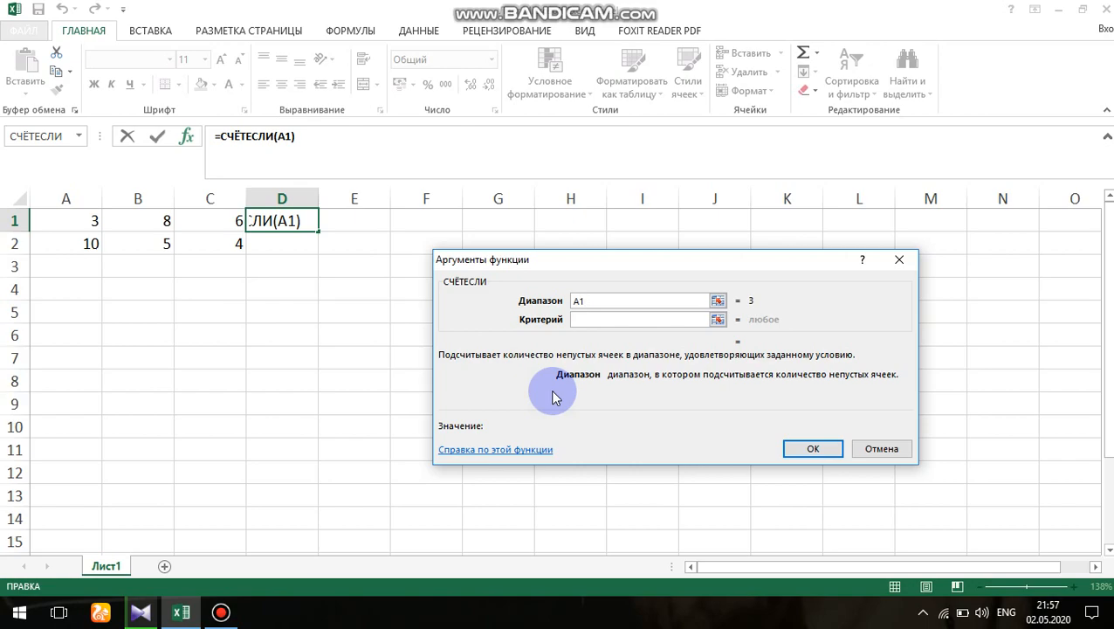
text(:C2)
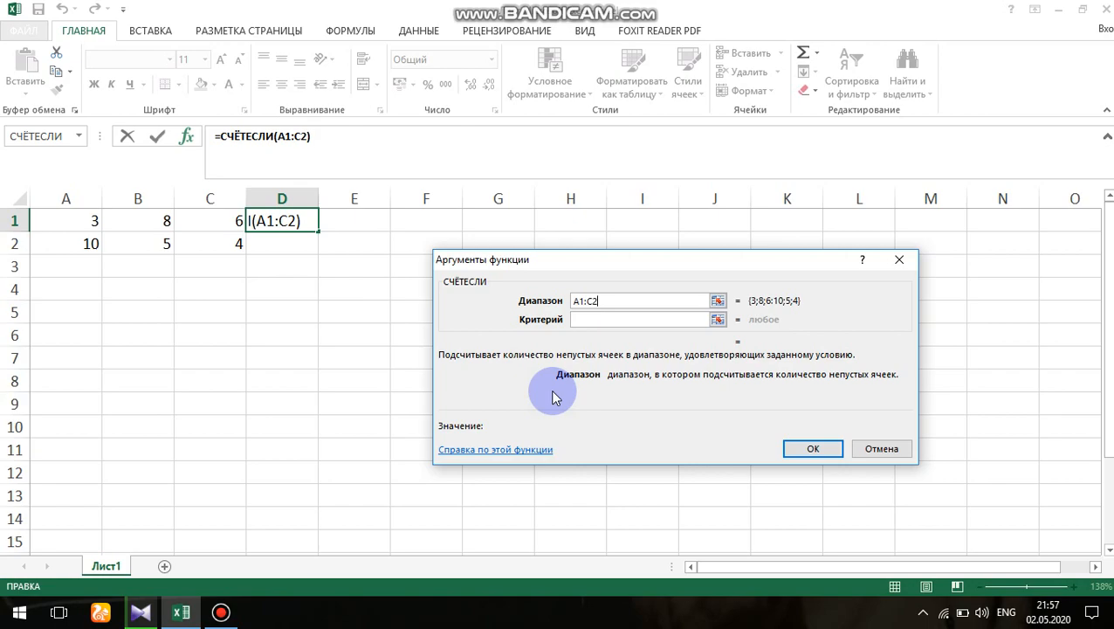
- Set the Критерий argument of the СЧЁТЕСЛИ function to >5 and confirm the function arguments
click(590, 320)
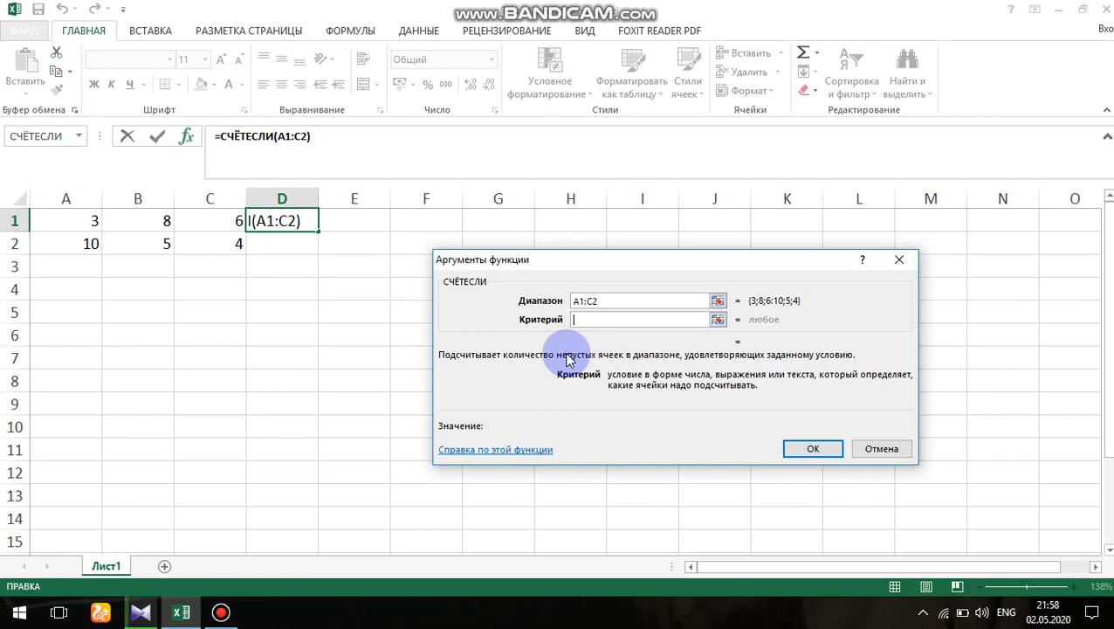
text(>5)
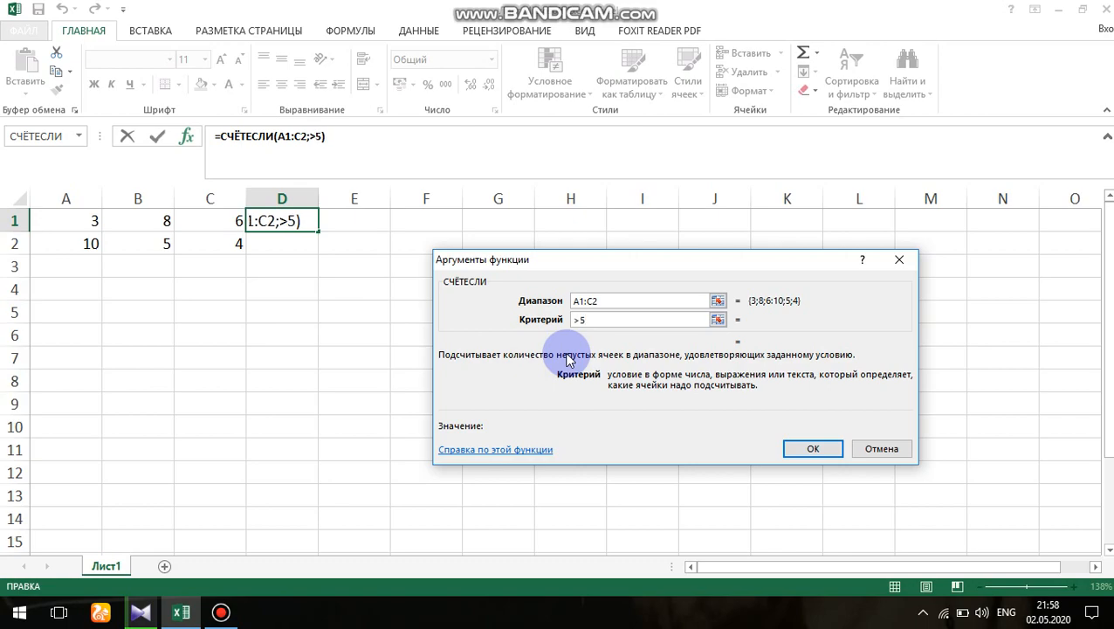
click(813, 449)
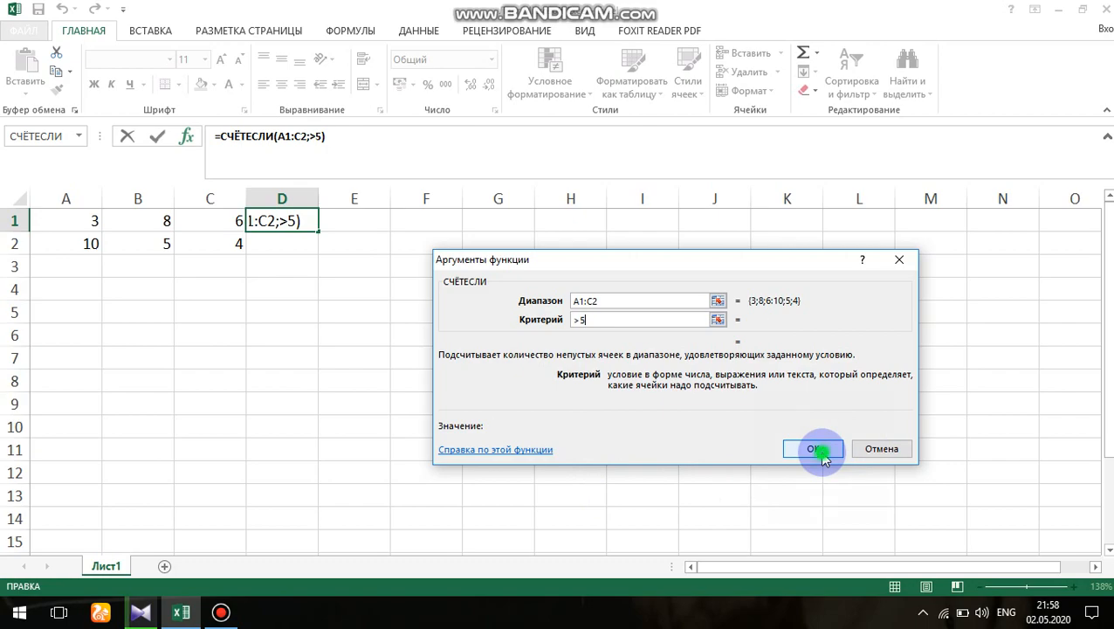